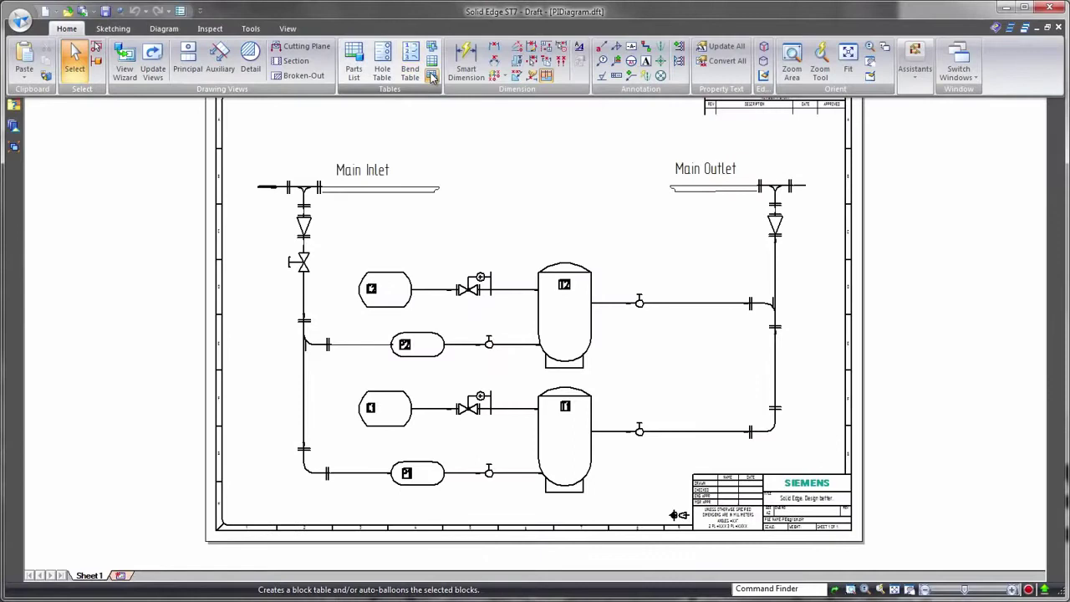
Step: Create a block table with balloons for all blocks in the piping diagram and place it between Main Inlet and Main Outlet
left_click(432, 60)
right_click(617, 104)
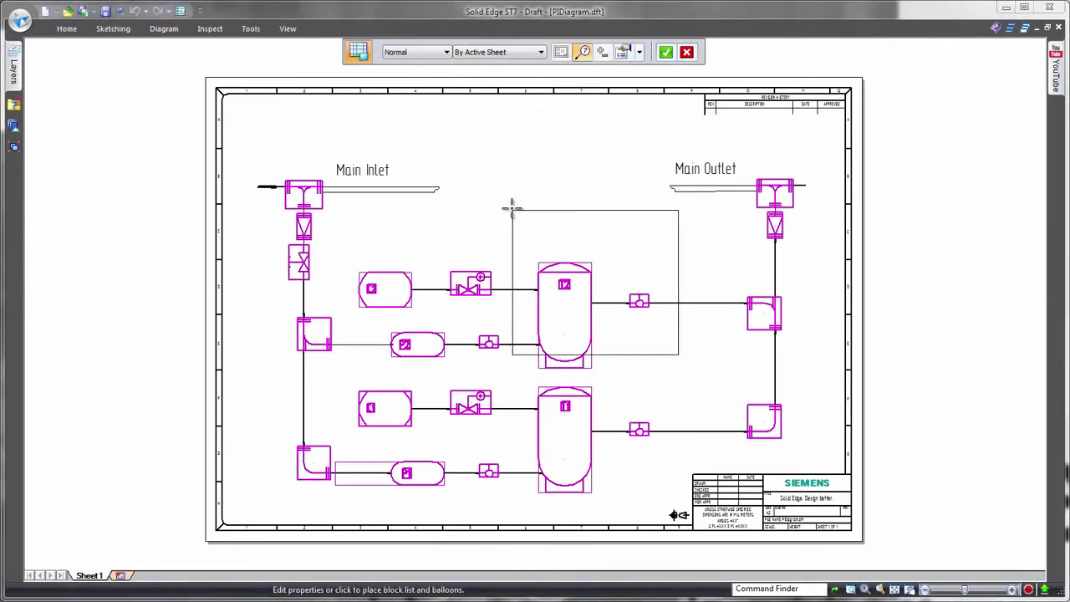
left_click(456, 108)
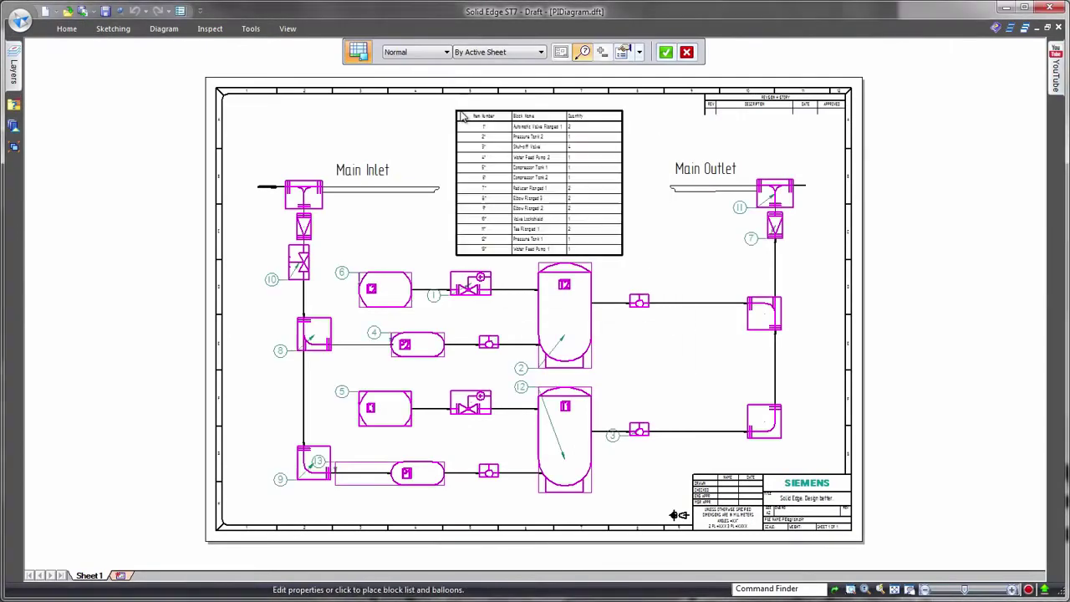
Step: Examine the block table's item numbers, names and quantities together with the matching balloons on the diagram
scroll(921, 183, "up", 8)
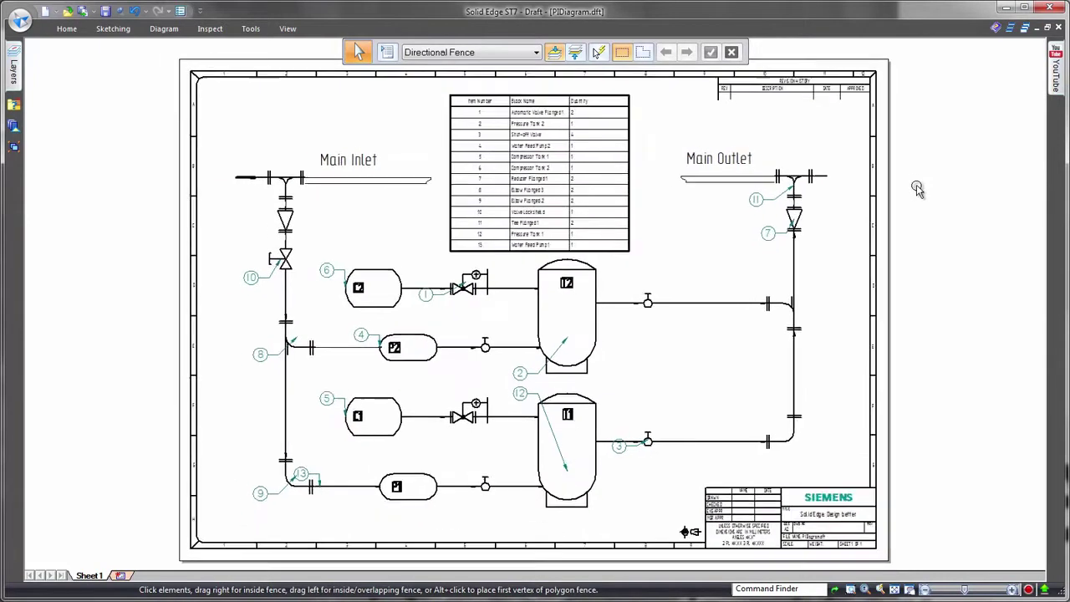
scroll(943, 183, "up", 2)
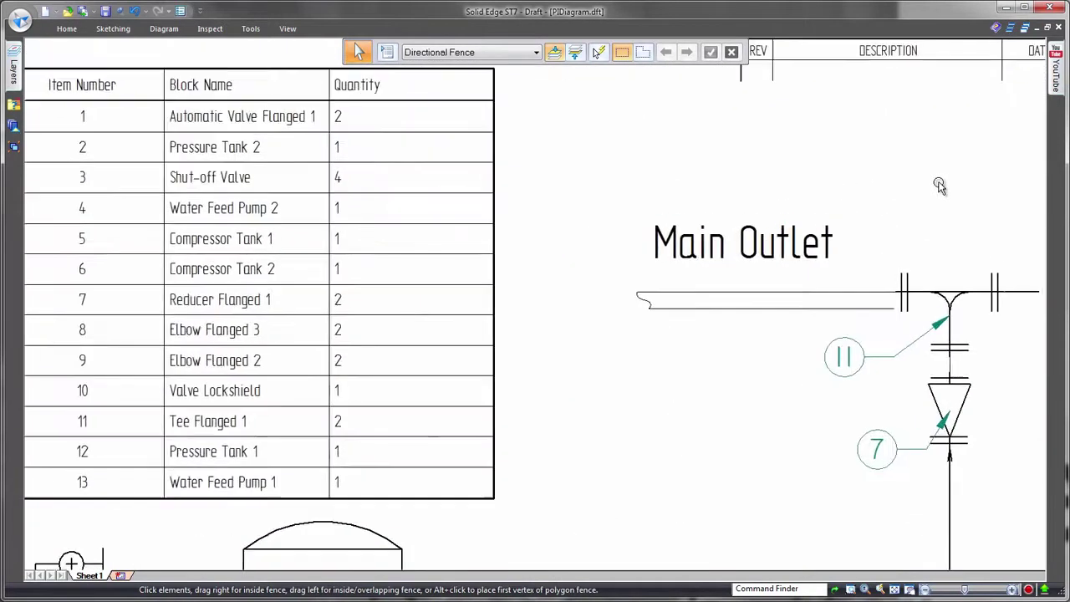
scroll(839, 206, "down", 1)
scroll(940, 419, "down", 2)
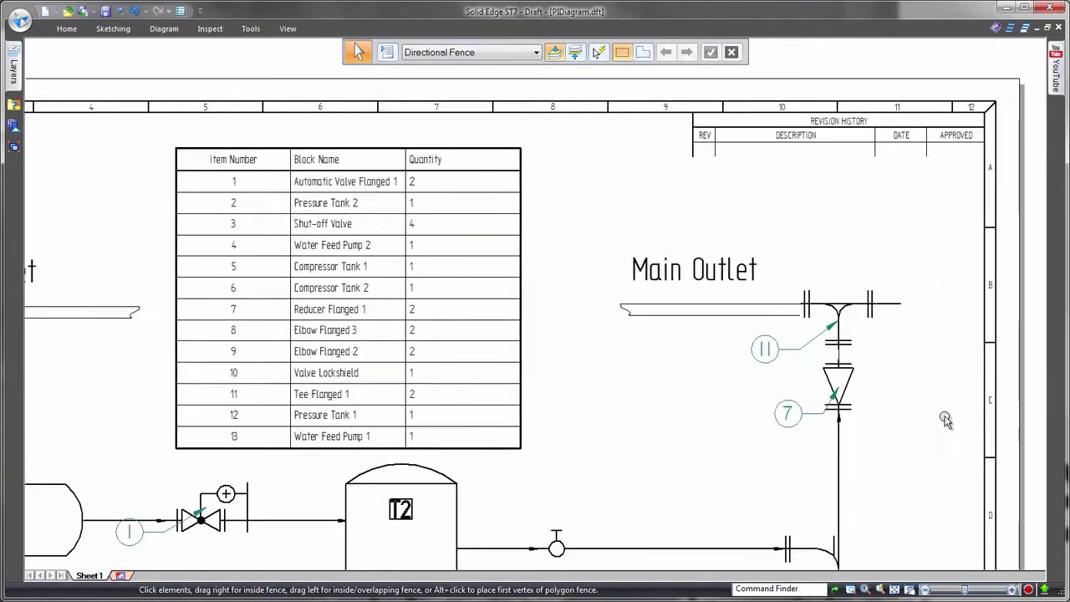
scroll(945, 418, "up", 1)
scroll(944, 418, "down", 4)
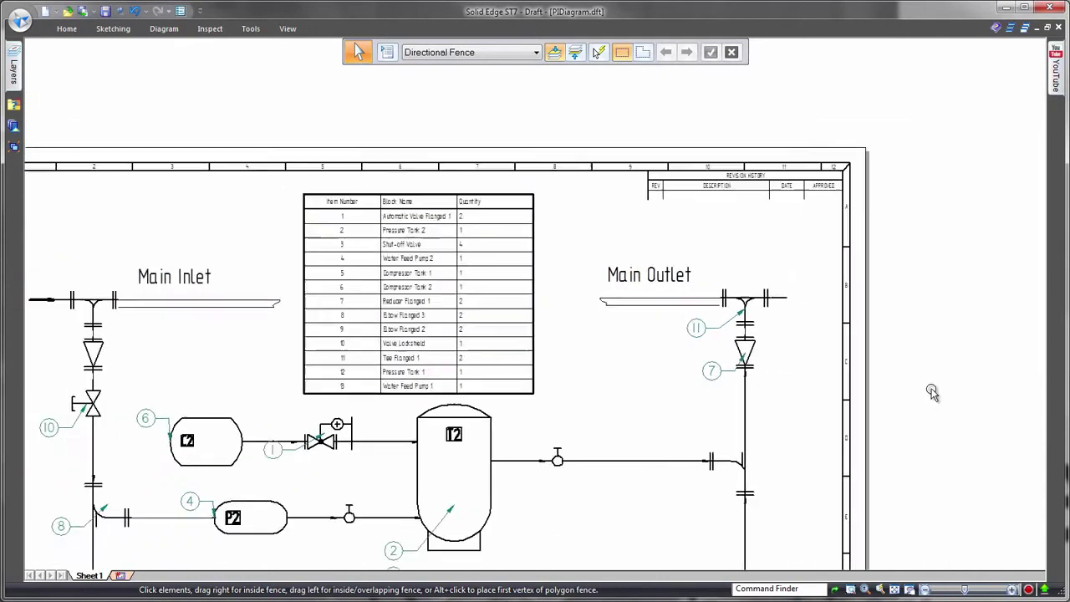
scroll(959, 303, "up", 1)
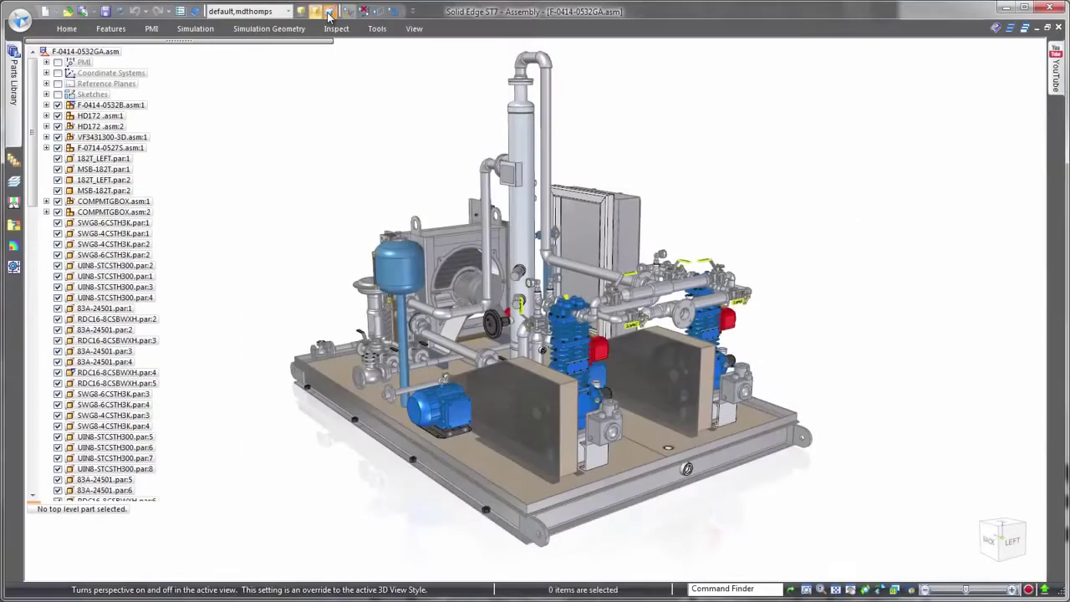
Step: Turn on perspective for the skid assembly and apply the 2-Piping Routes configuration
left_click(327, 12)
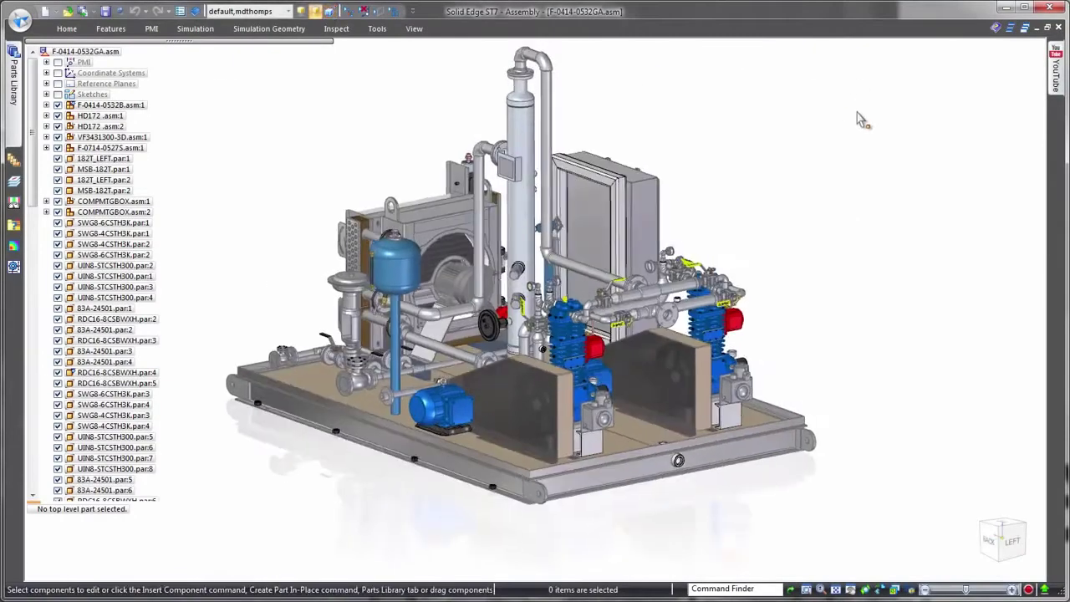
middle_click(864, 114)
middle_click(864, 115)
left_click(287, 11)
double_click(259, 41)
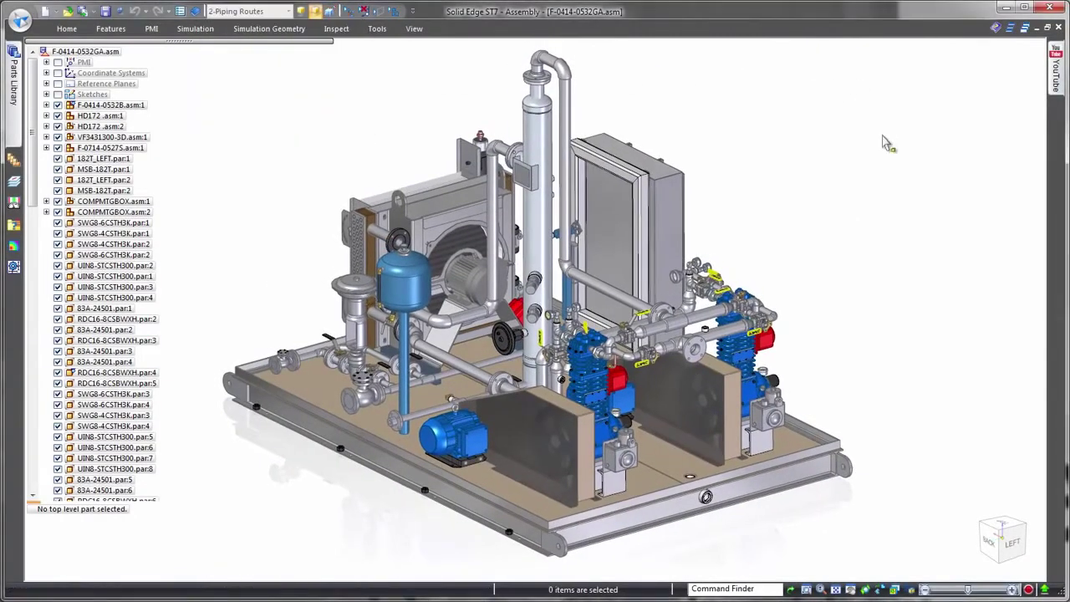
Step: Draw a 3D line path from the black flange down and across, with branches up to the far flange and the reducer
right_click_drag(752, 139, 779, 139)
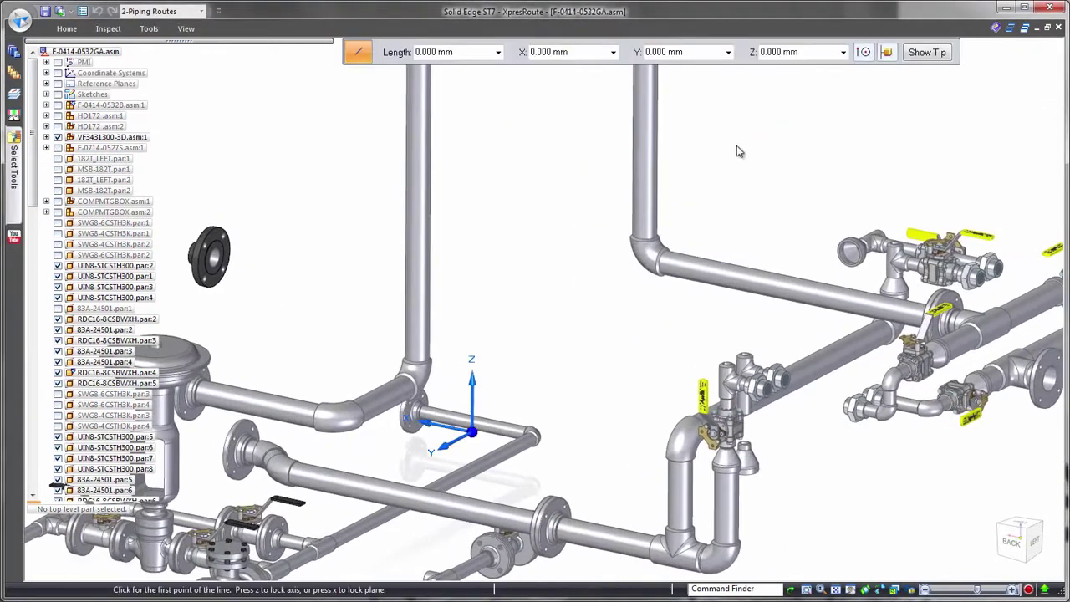
left_click(381, 278)
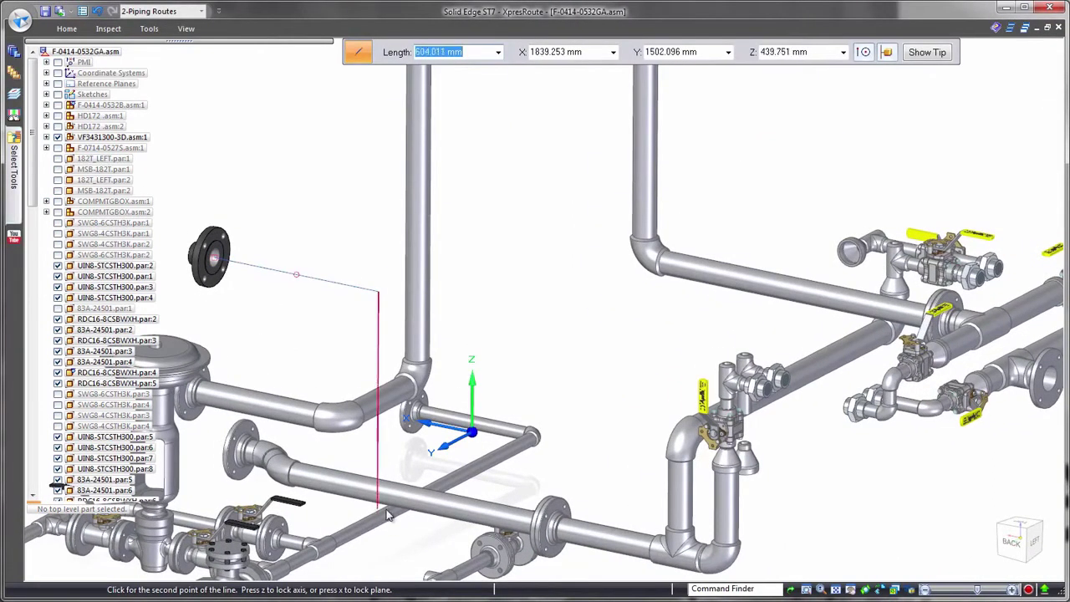
scroll(404, 523, "down", 2)
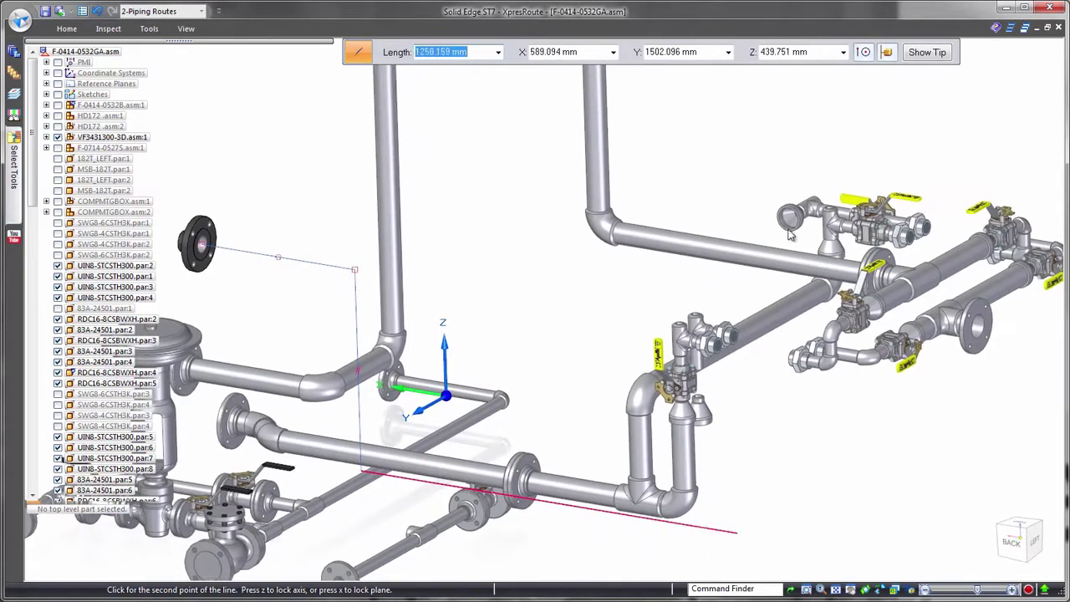
left_click(752, 209)
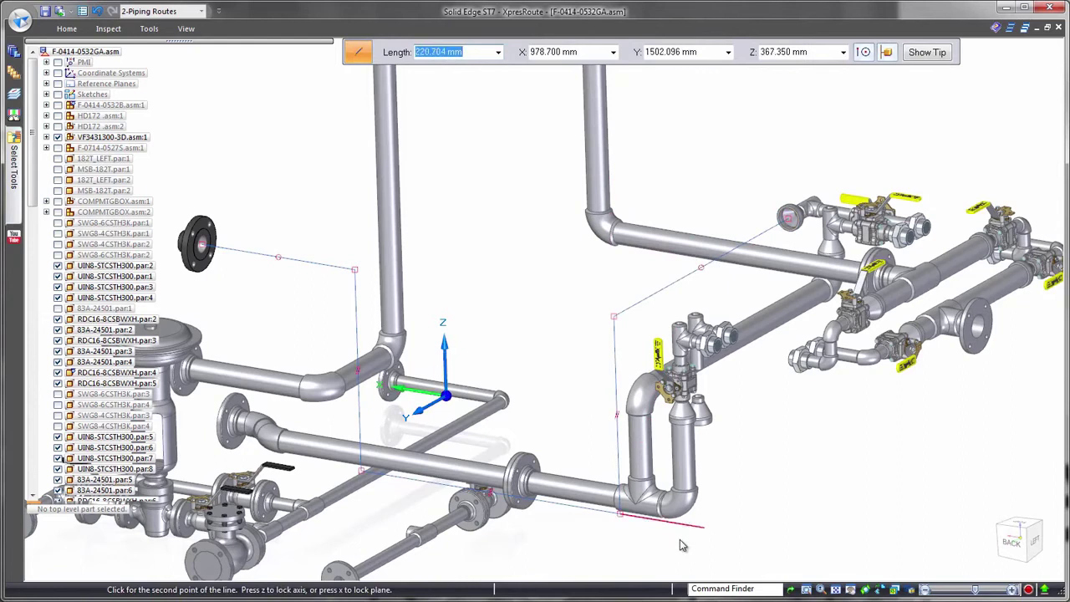
left_click(699, 422)
right_click(785, 449)
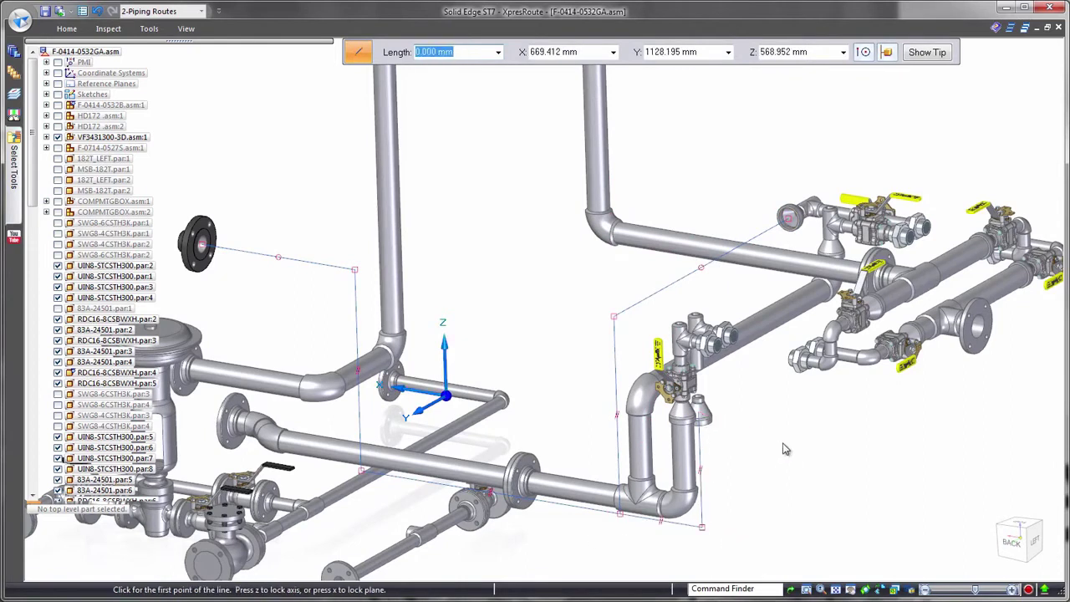
middle_click_drag(785, 448, 539, 198)
key("Escape")
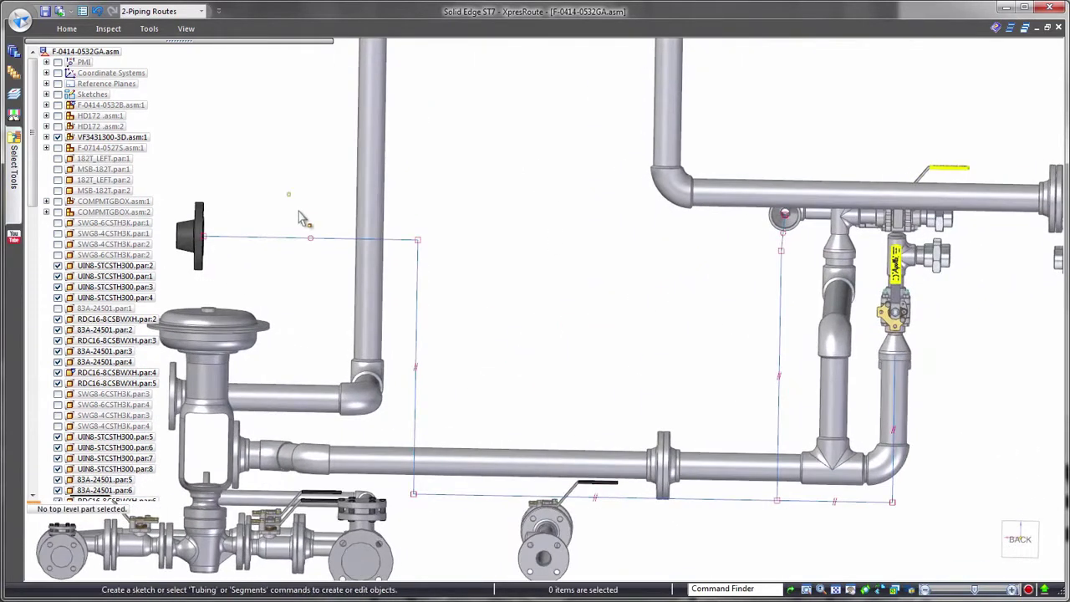
Step: Dimension the path's first corner to 91° and the vertical segment below it to 600 mm
left_click(69, 30)
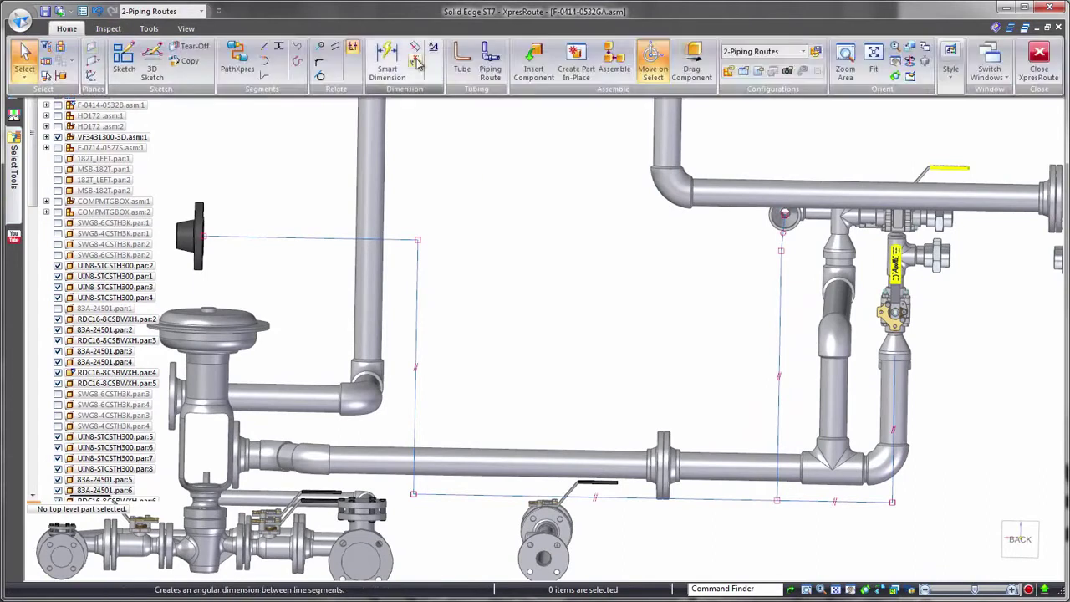
left_click(417, 62)
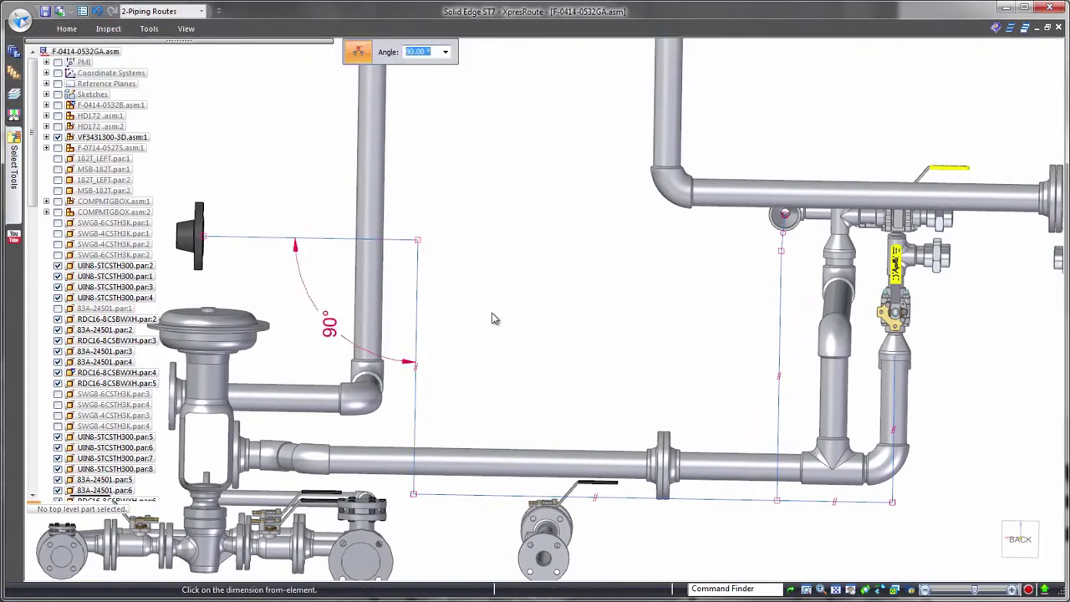
mouse_move(443, 336)
middle_mouse_down()
mouse_move(536, 332)
mouse_move(548, 242)
middle_mouse_up()
left_click(550, 247)
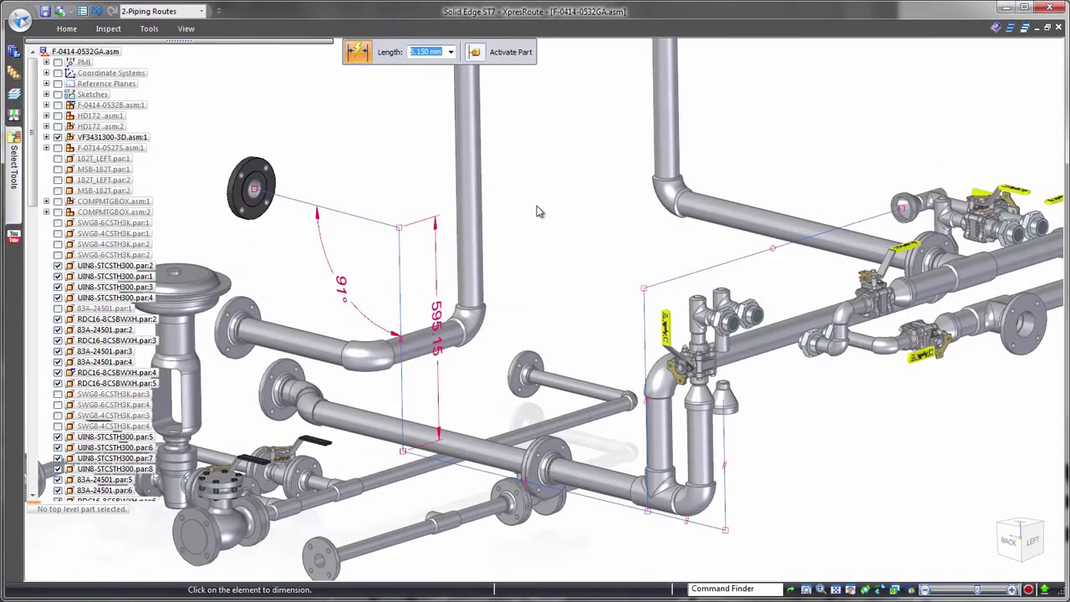
mouse_move(537, 206)
middle_mouse_down()
mouse_move(529, 196)
mouse_move(527, 207)
middle_mouse_up()
Step: Create a pipe route along the drawn path, choosing the DIN pipe's diameter and material with butt weld fittings placed automatically
right_click_drag(526, 208, 525, 262)
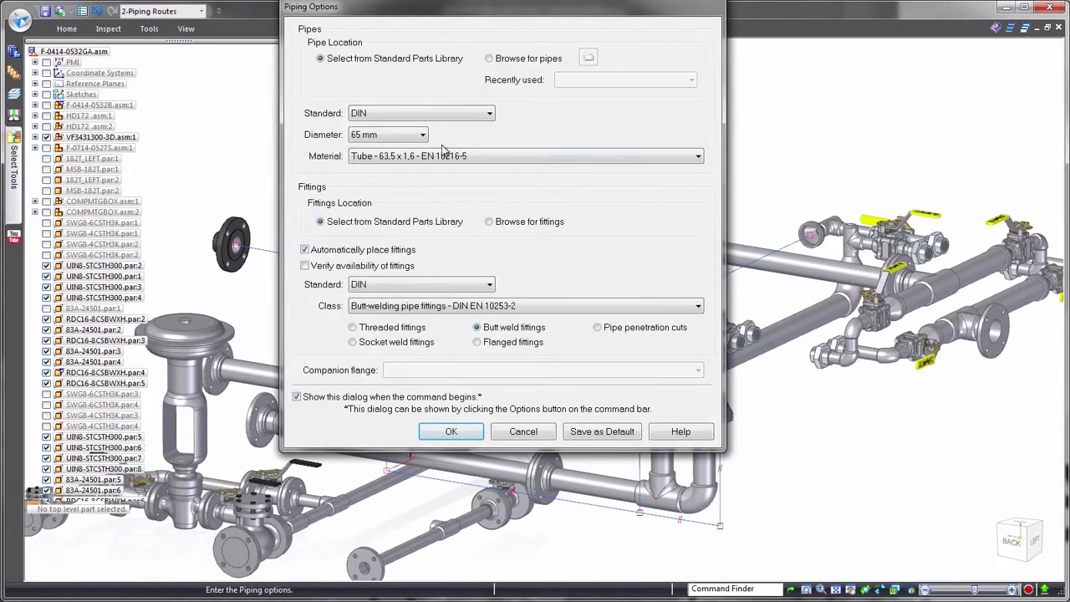
left_click(423, 134)
left_click(484, 153)
left_click(491, 157)
left_click(491, 169)
left_click(449, 431)
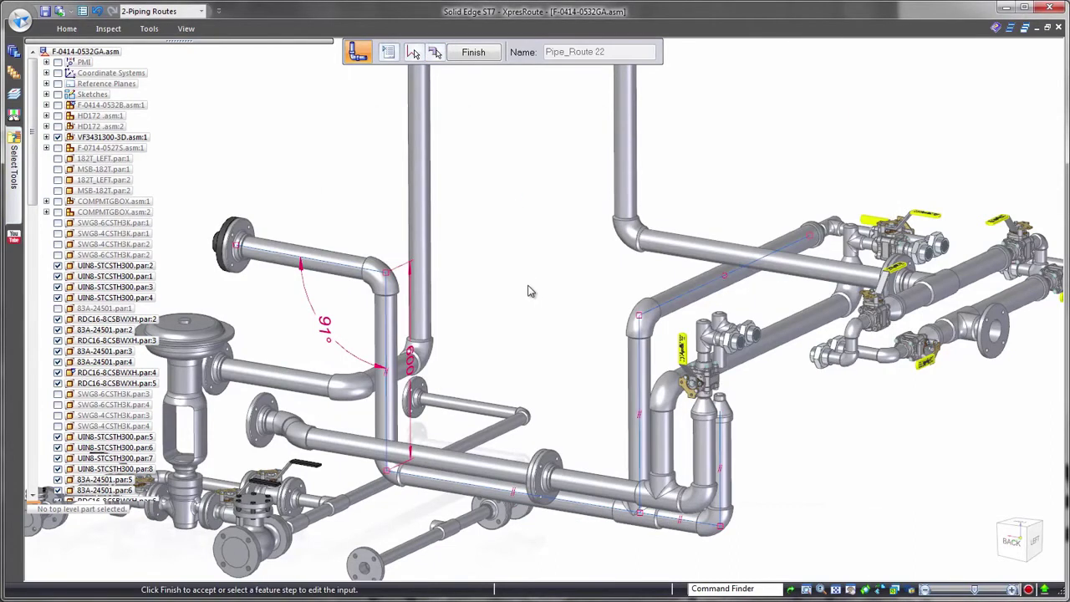
right_click(529, 290)
key("Escape")
Step: Hide all paths of the piping routes
right_click(540, 208)
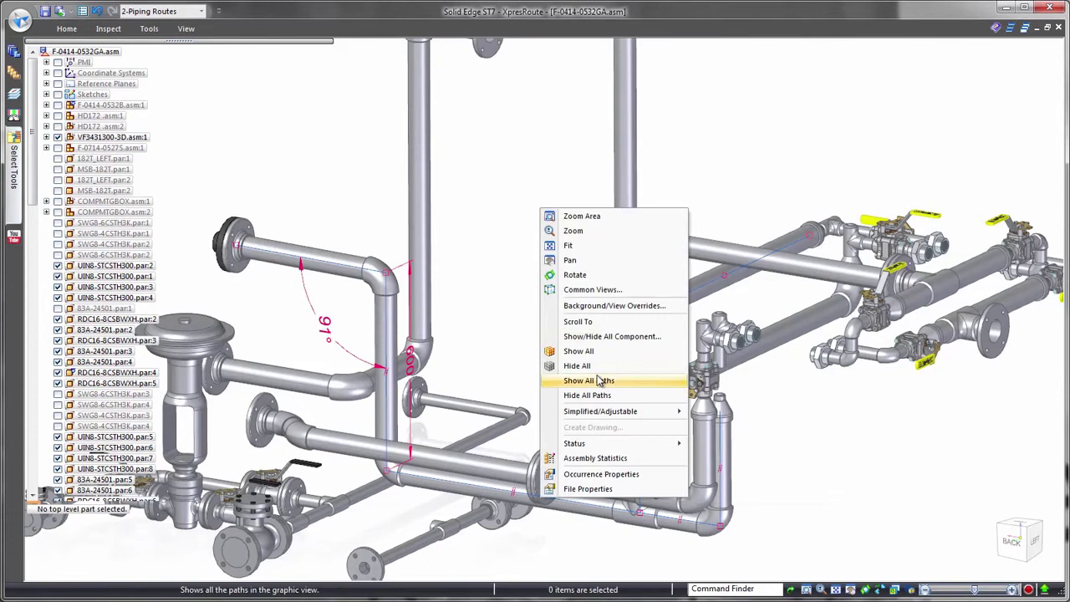
left_click(596, 394)
scroll(487, 171, "down", 5)
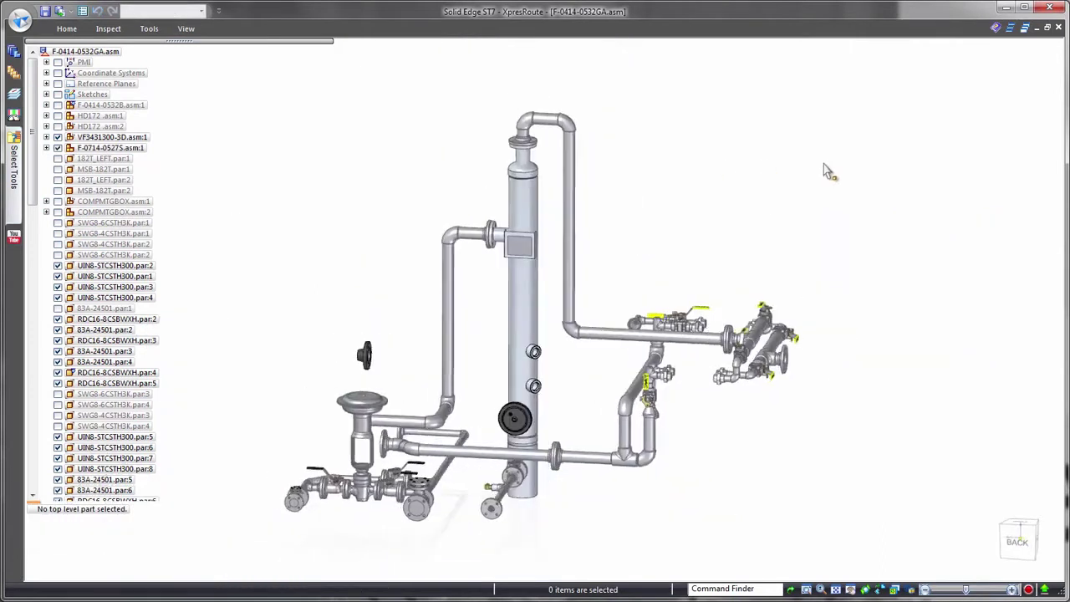
Step: Display Pipe_Route 22 alongside the tower and its other pipe routes
middle_click_drag(826, 167, 320, 324)
scroll(817, 182, "up", 8)
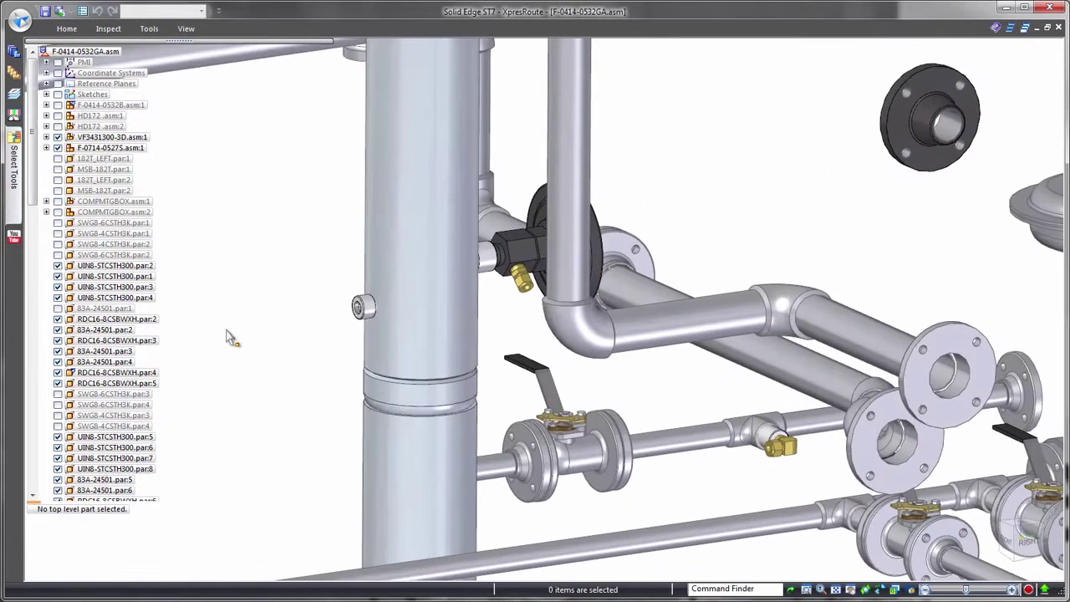
left_click_drag(32, 186, 31, 342)
left_click(33, 347)
scroll(710, 147, "up", 4)
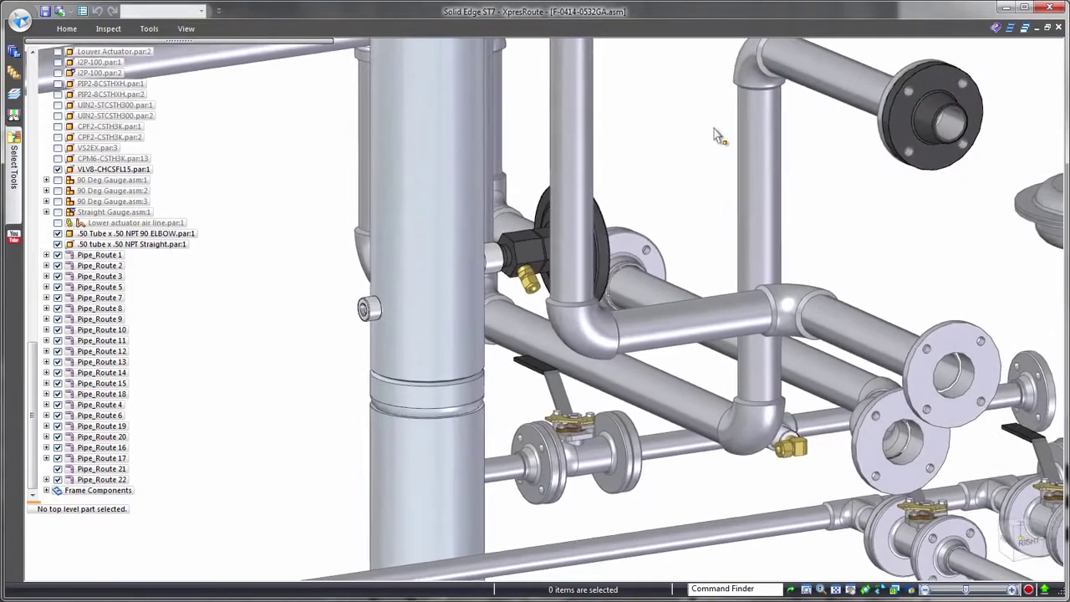
Step: Generate an automatic path from the brass straight fitting to the brass elbow, using a 150 mm port segment length
scroll(687, 125, "up", 3)
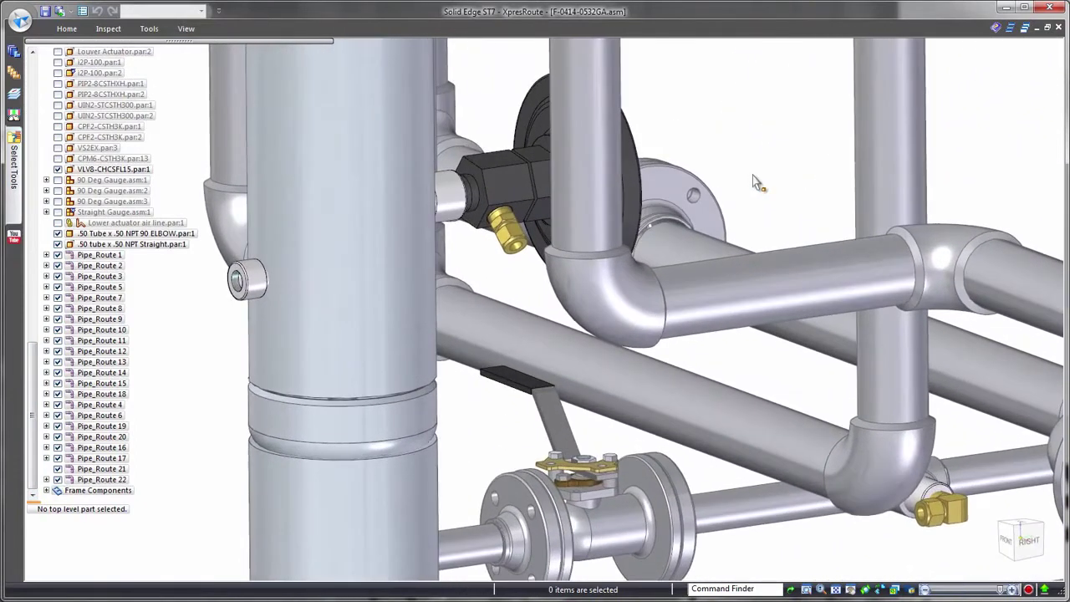
right_click(756, 182)
left_click(794, 174)
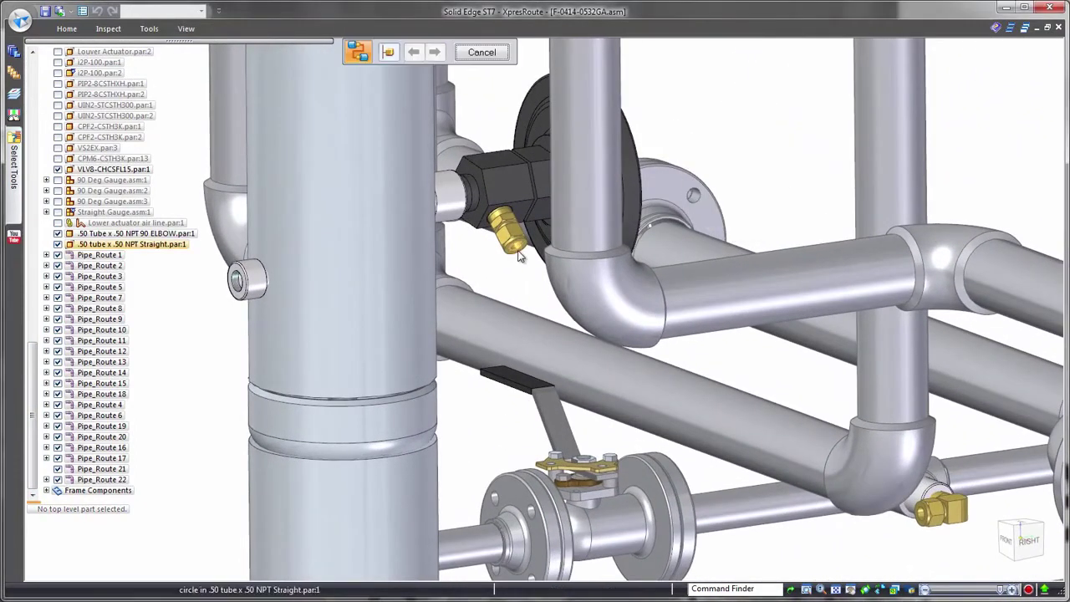
left_click(518, 255)
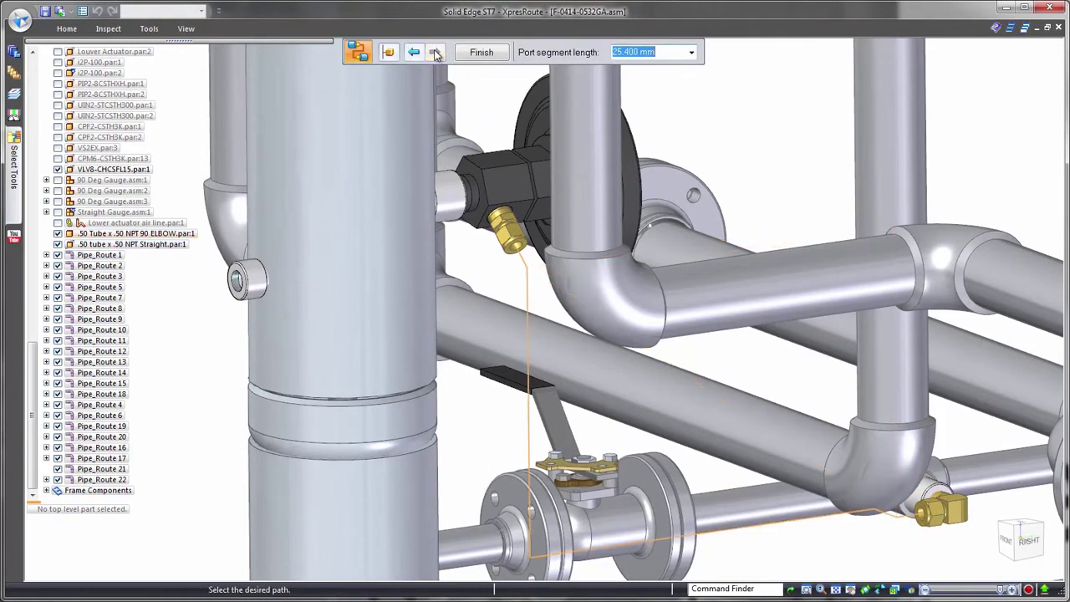
left_click(651, 88)
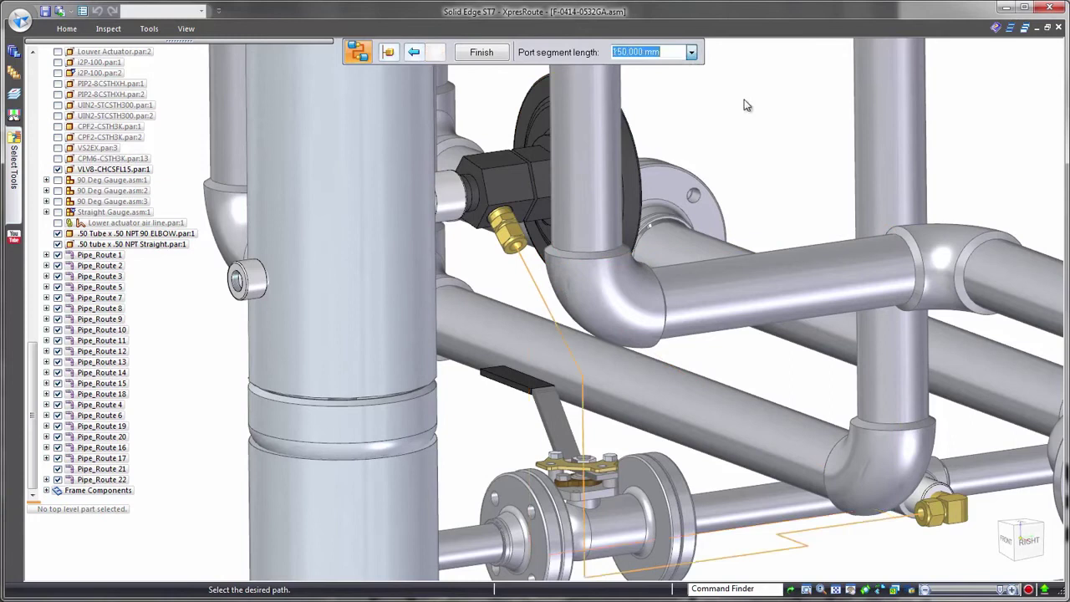
right_click(761, 105)
Step: Create a tube named Center Tower drain along the generated path, using the saved drain tube settings
middle_click_drag(761, 106, 740, 142)
right_click_drag(740, 142, 733, 122)
left_click(733, 127)
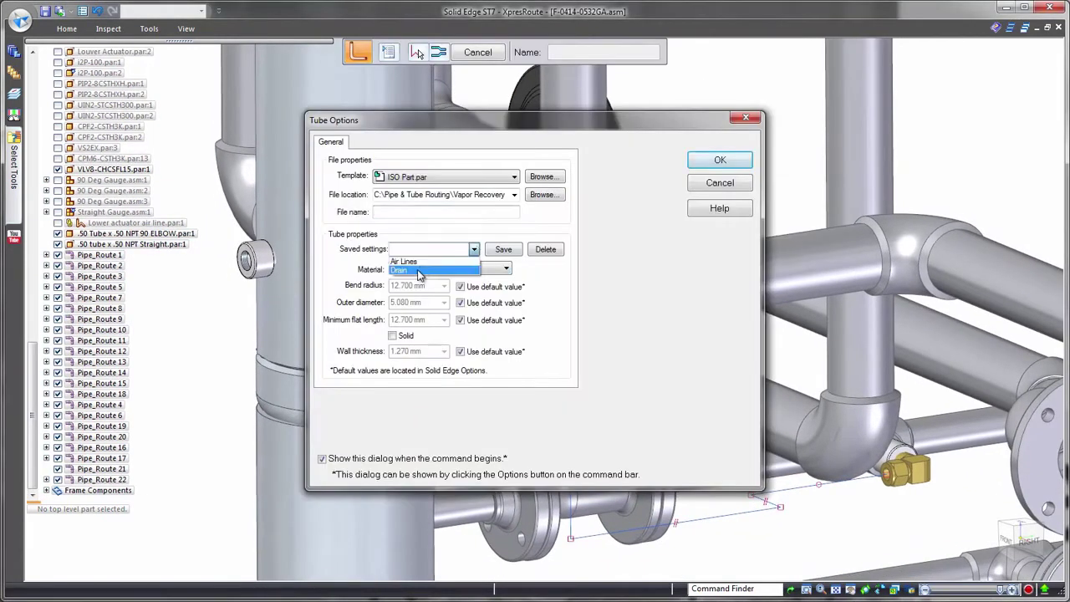
left_click(505, 268)
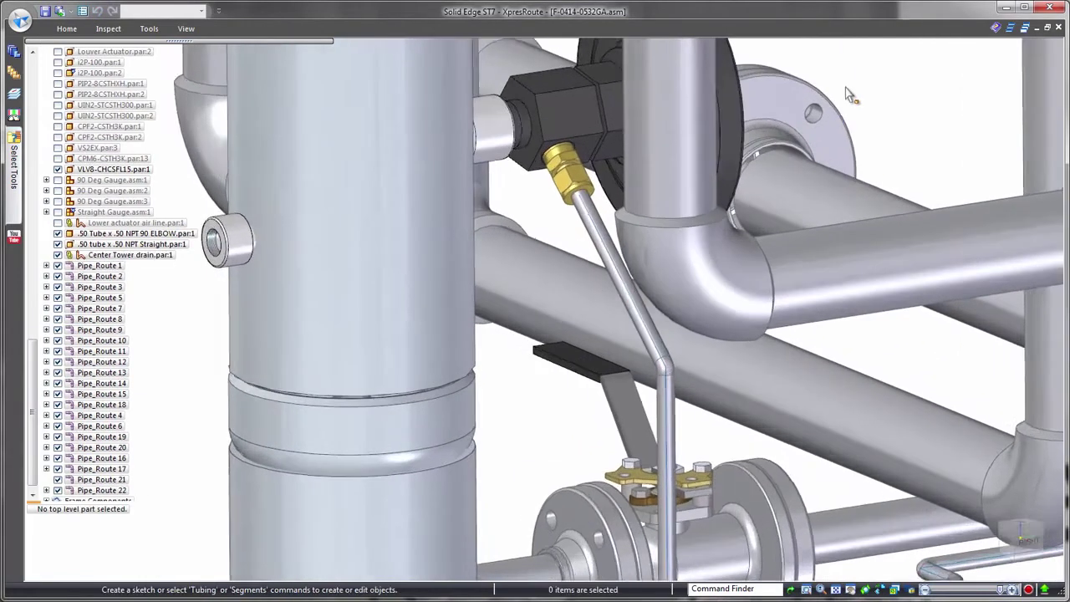
Step: Hide the brass straight fitting and extend the Center Tower drain tube's end by 10 mm
scroll(620, 240, "up", 5)
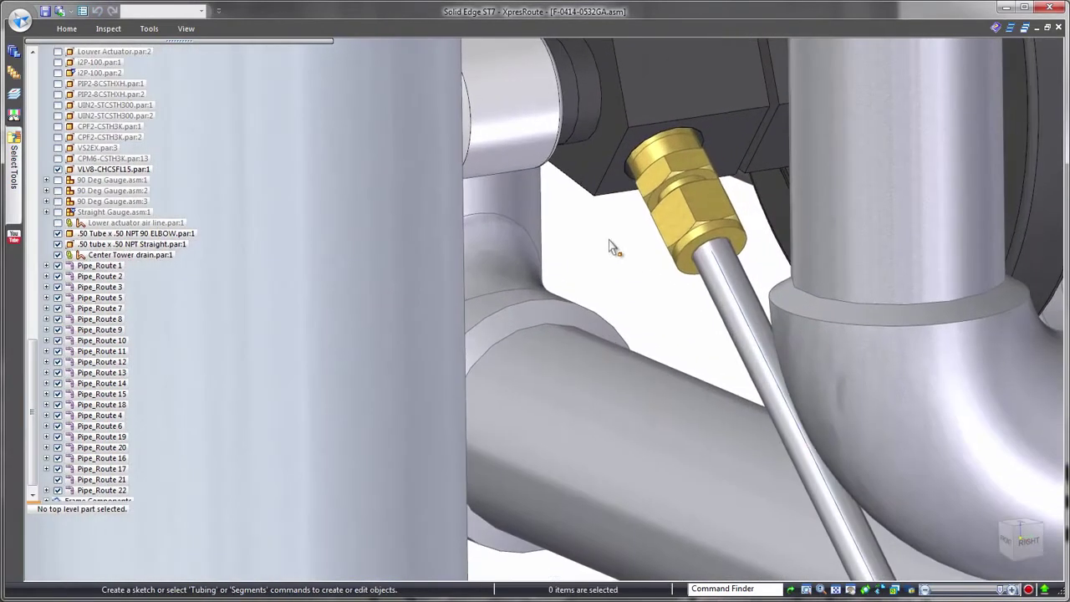
left_click(58, 244)
left_click(722, 321)
left_click(788, 363)
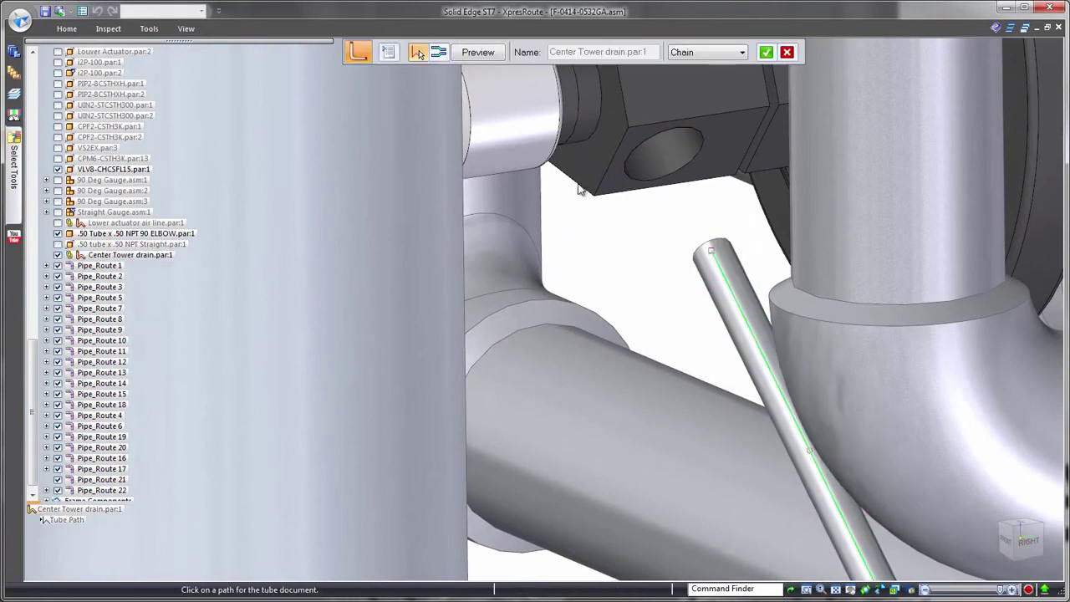
left_click(439, 53)
type("10")
key("Return")
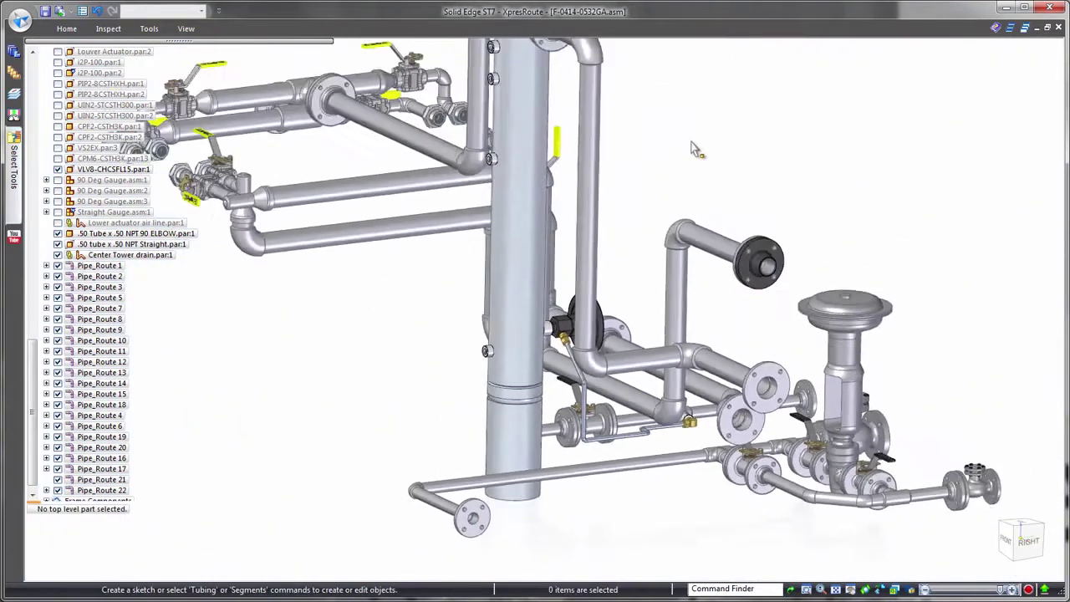
Step: Apply the 4-Actuator Cylinders display configuration to the assembly
right_click(694, 155)
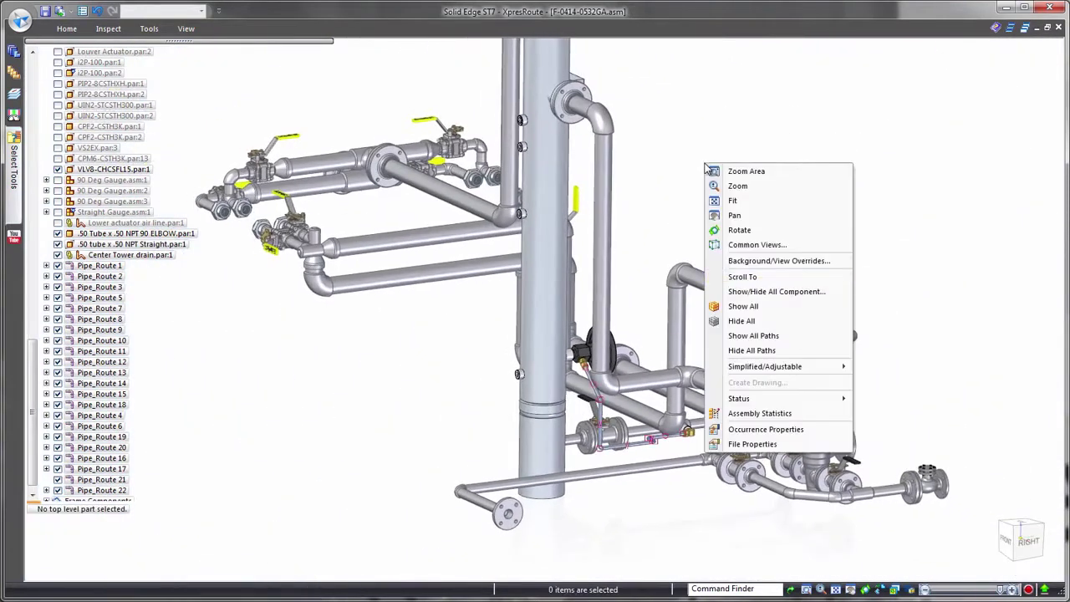
left_click(874, 171)
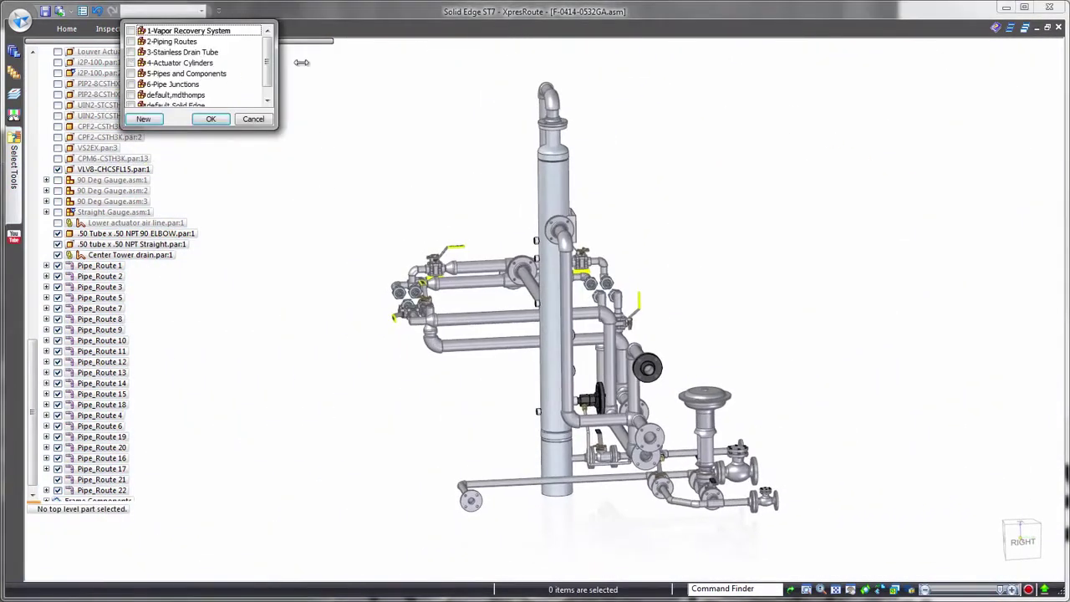
left_click(212, 118)
Step: Draw a curved path from the upper actuator cylinder's top fitting, looping outward and down to the upper i2P-100 unit's fitting
scroll(840, 136, "up", 5)
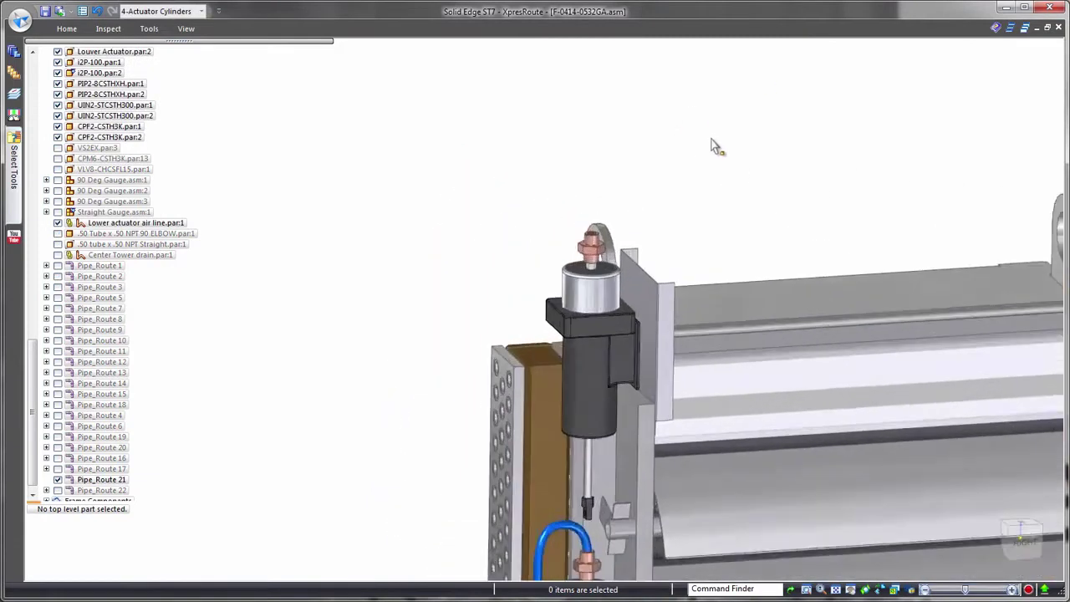
scroll(780, 187, "up", 3)
right_click(788, 199)
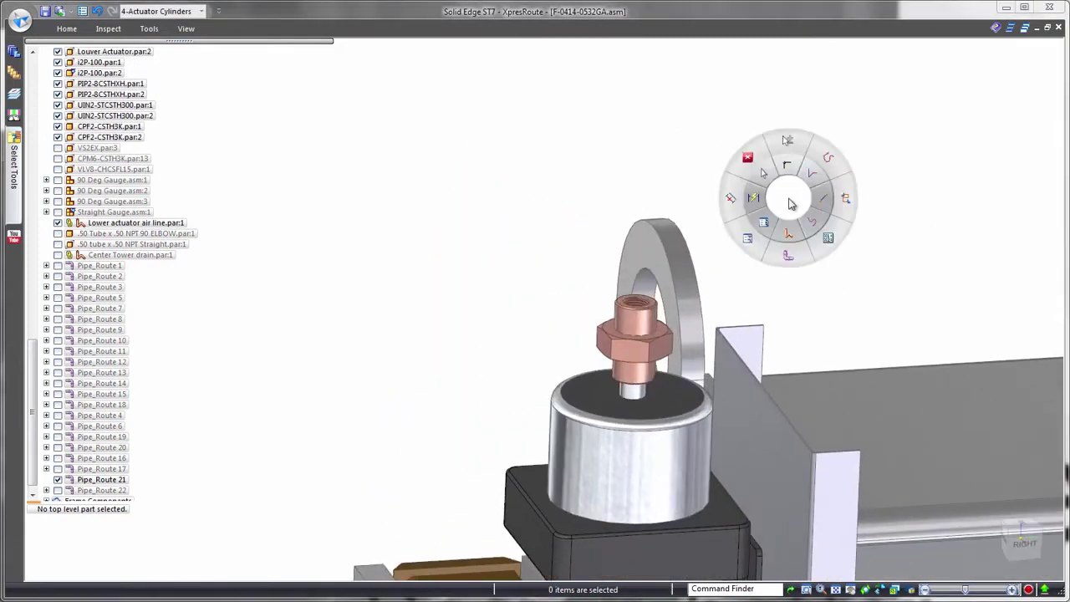
left_click(829, 160)
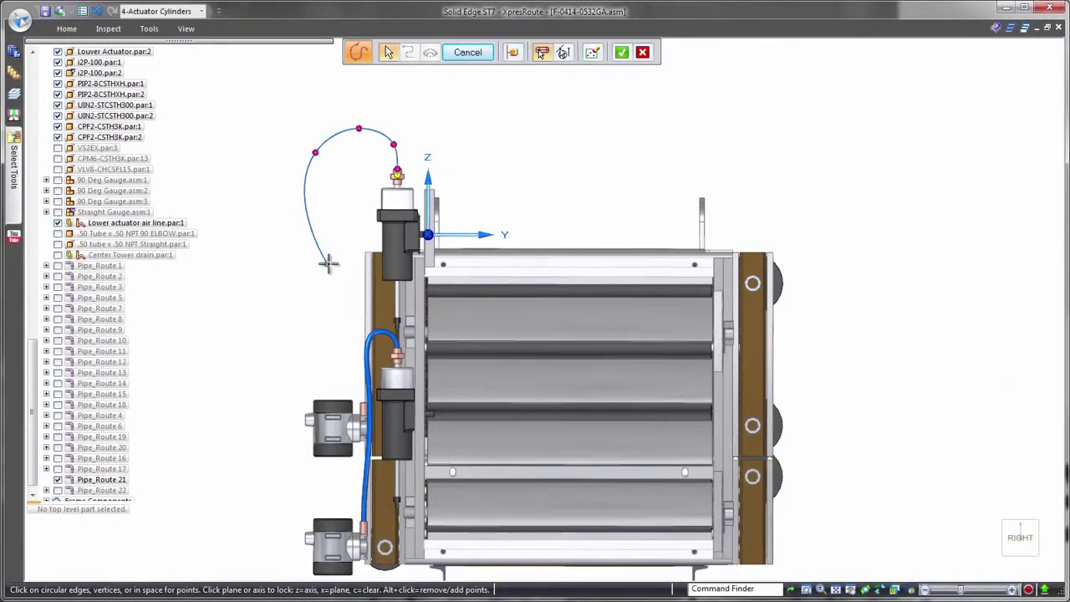
scroll(336, 280, "up", 8)
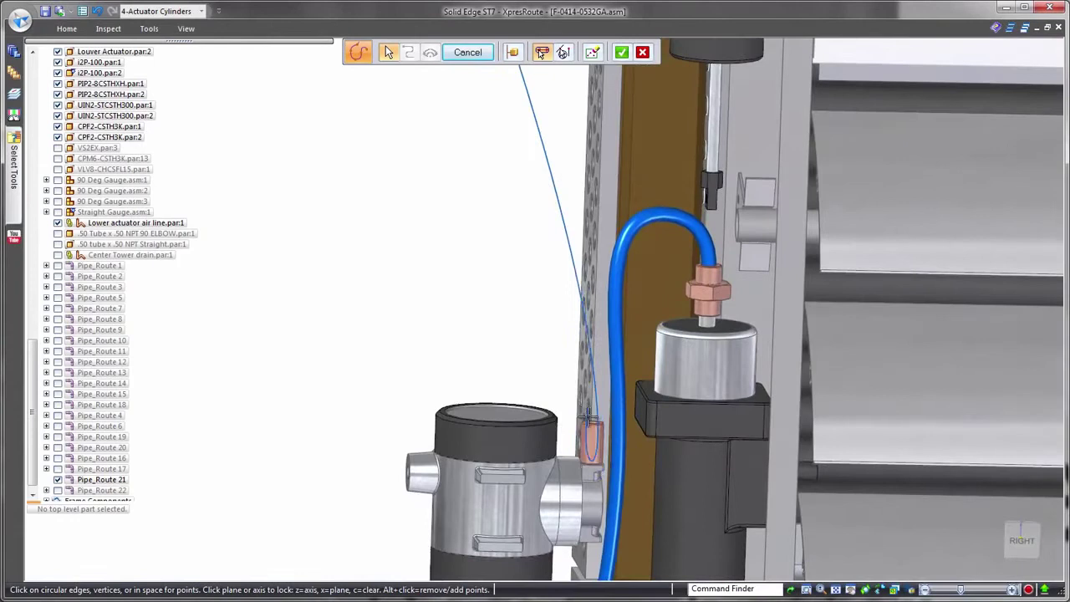
left_click(590, 421)
right_click(304, 244)
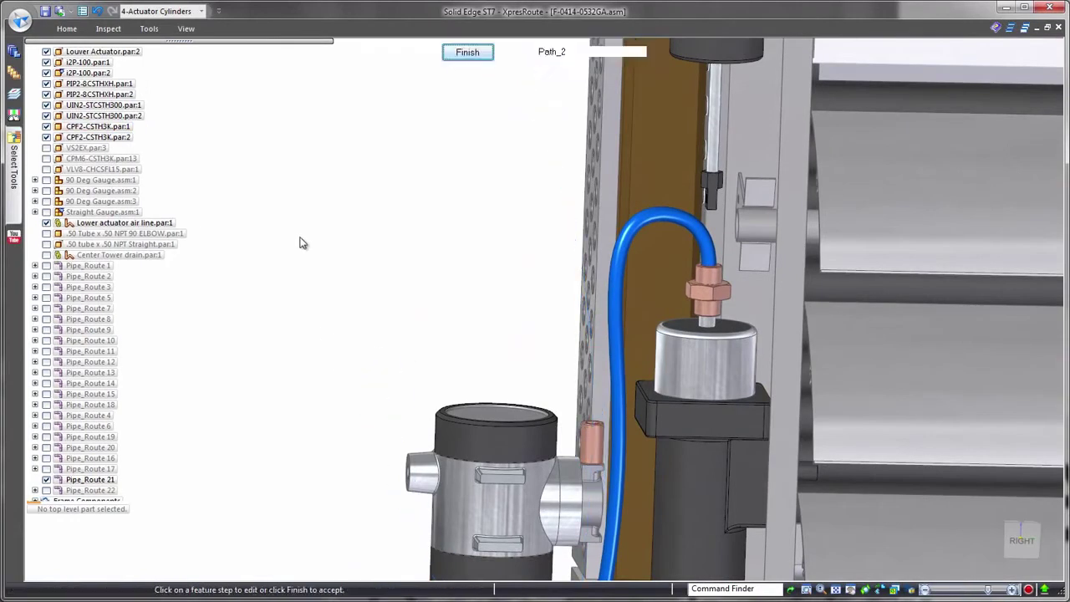
Step: Fix the curved path's length at 1075 mm and finish the path
scroll(314, 240, "down", 6)
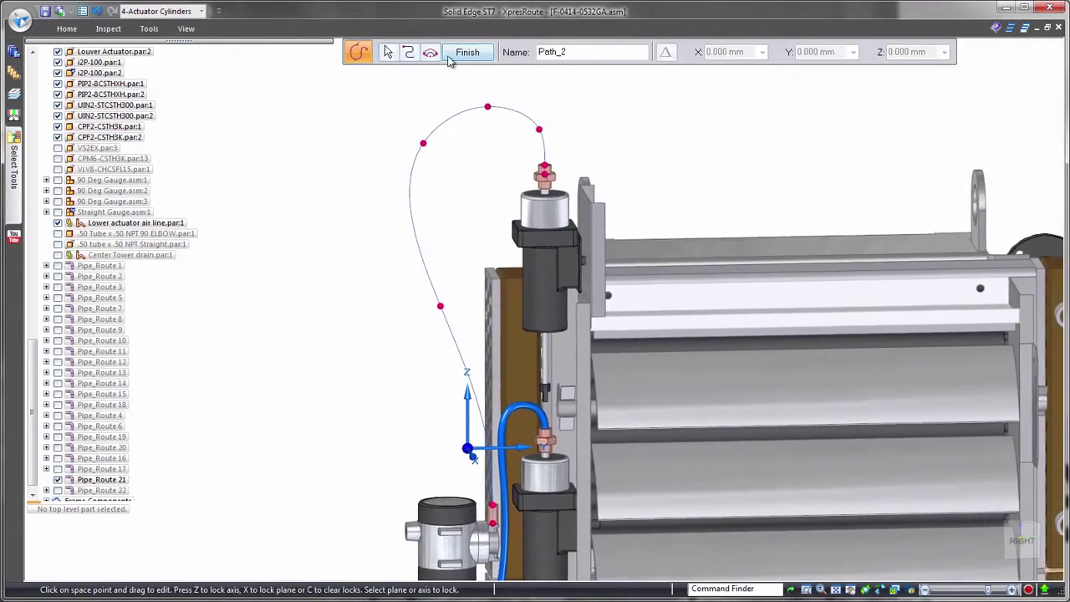
left_click(452, 56)
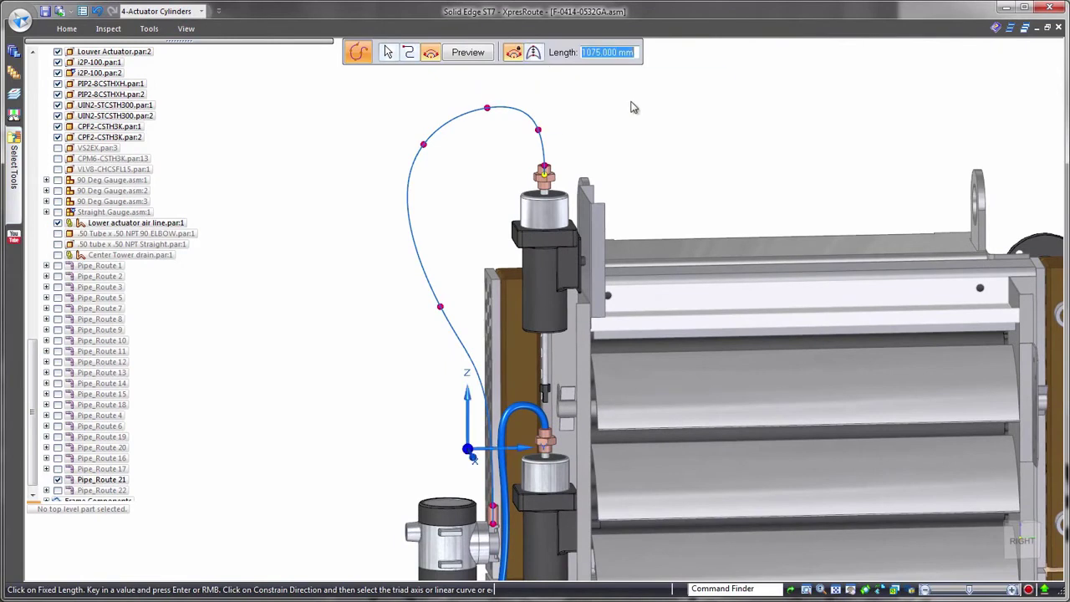
right_click(816, 135)
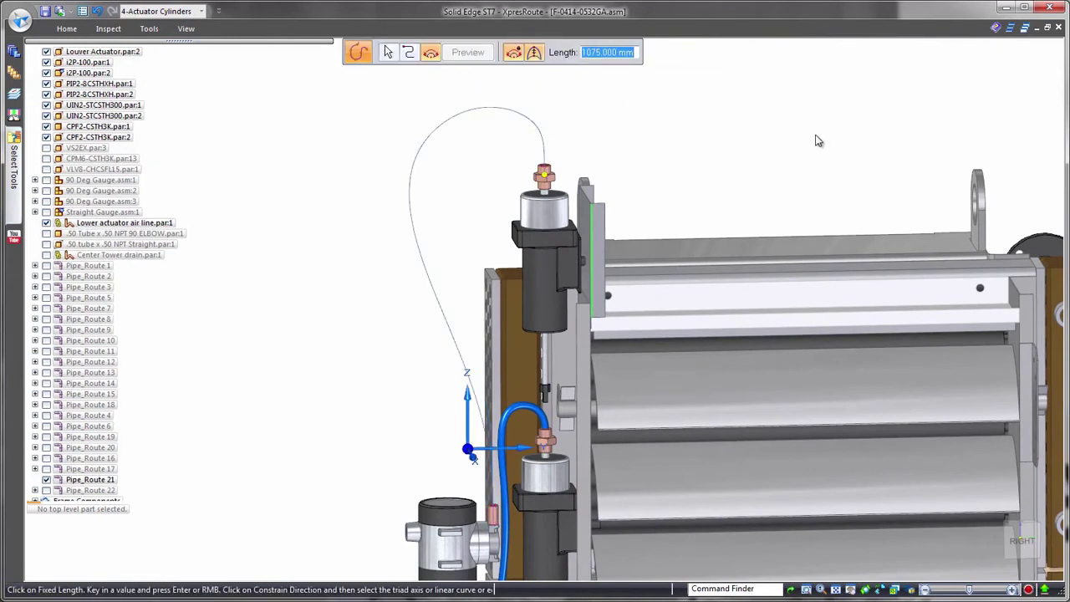
right_click(816, 135)
Step: Create a tube named Upper Air Line along the curved path
scroll(808, 138, "down", 4)
middle_click_drag(686, 153, 739, 146)
scroll(740, 148, "up", 3)
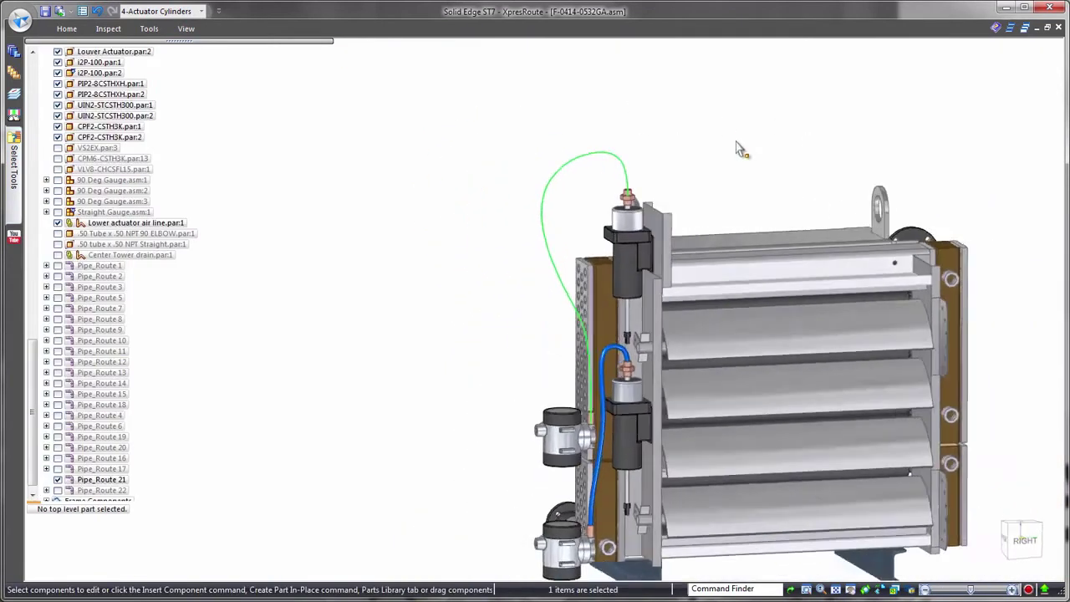
right_click_drag(751, 152, 753, 189)
left_click(752, 189)
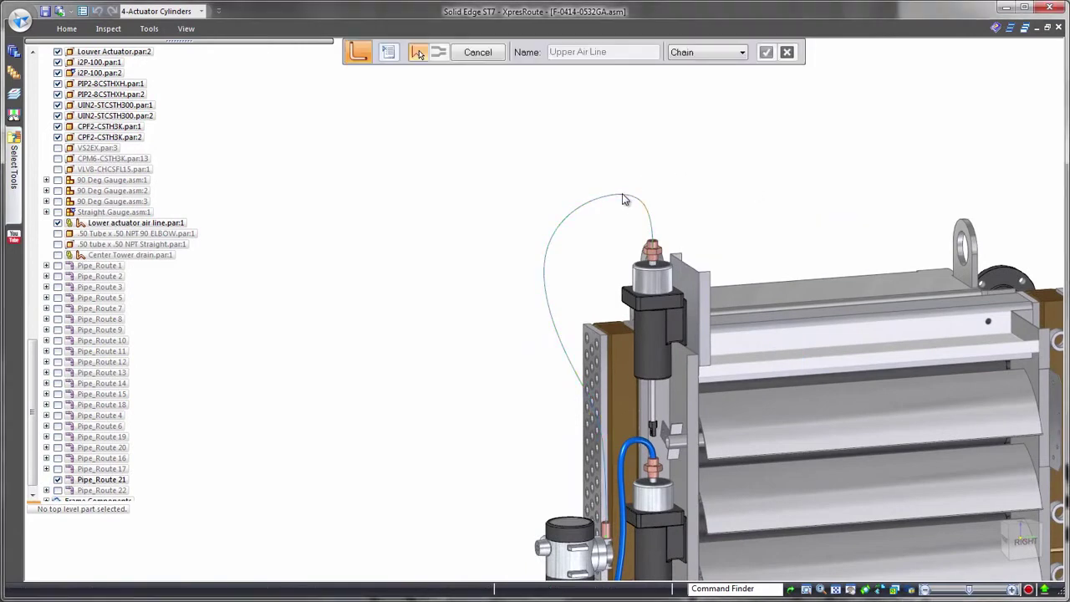
left_click(624, 200)
right_click(752, 141)
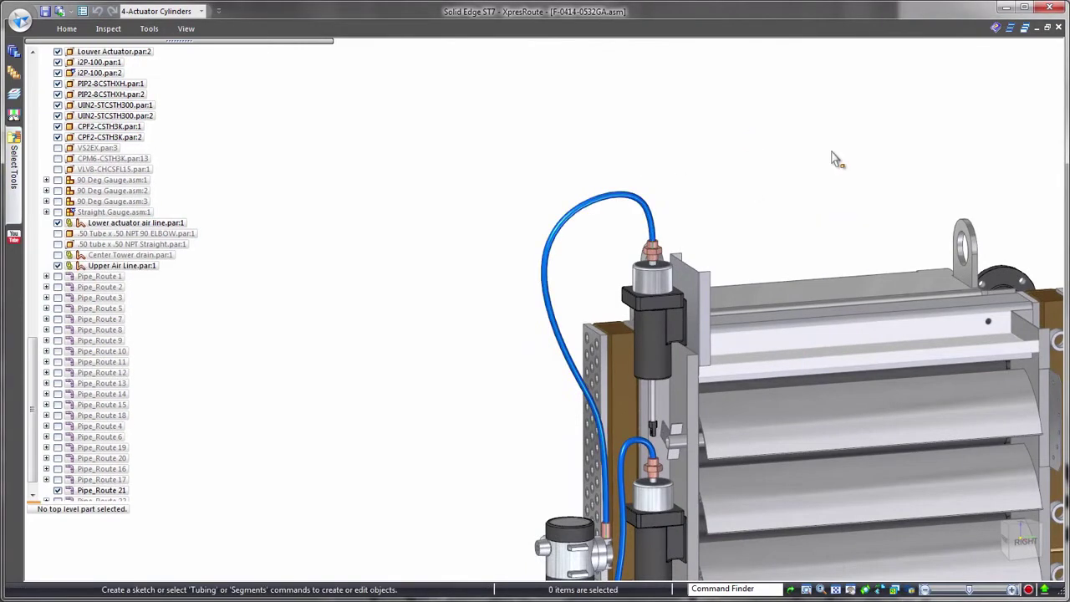
Step: Move the upper i2P-100 unit together with its fitting upward along the vertical axis
middle_click_drag(831, 153, 819, 129)
left_click(611, 558)
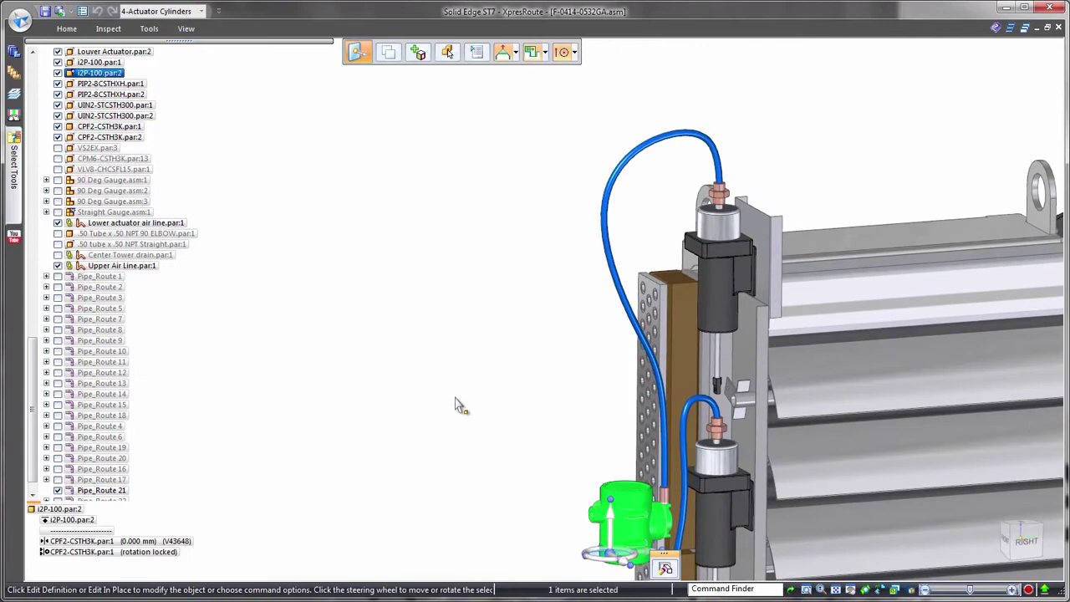
left_click(665, 497, "ctrl")
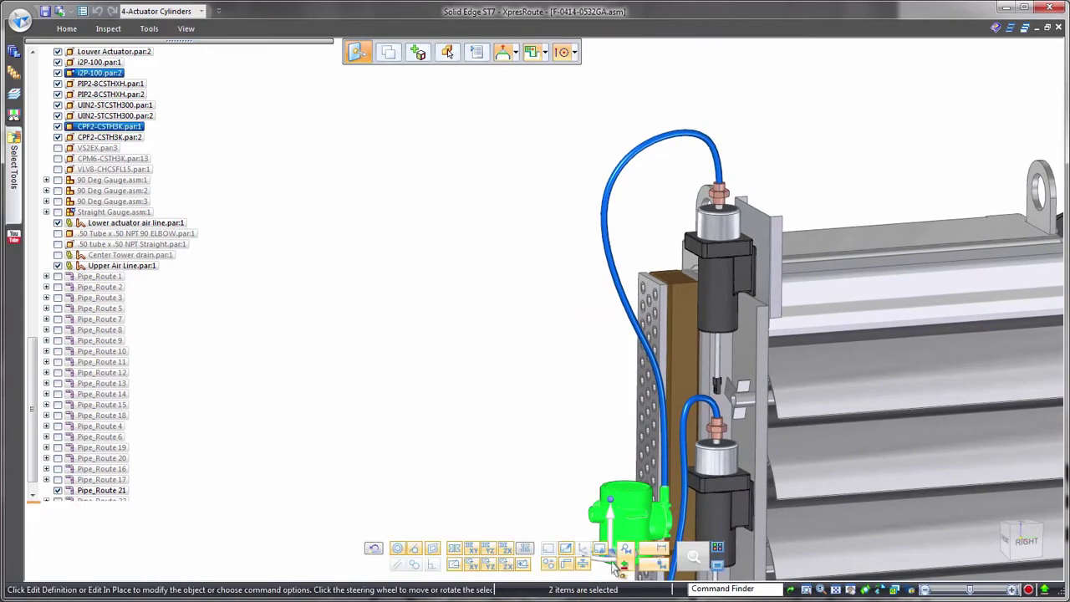
left_click(609, 512)
left_click(537, 473)
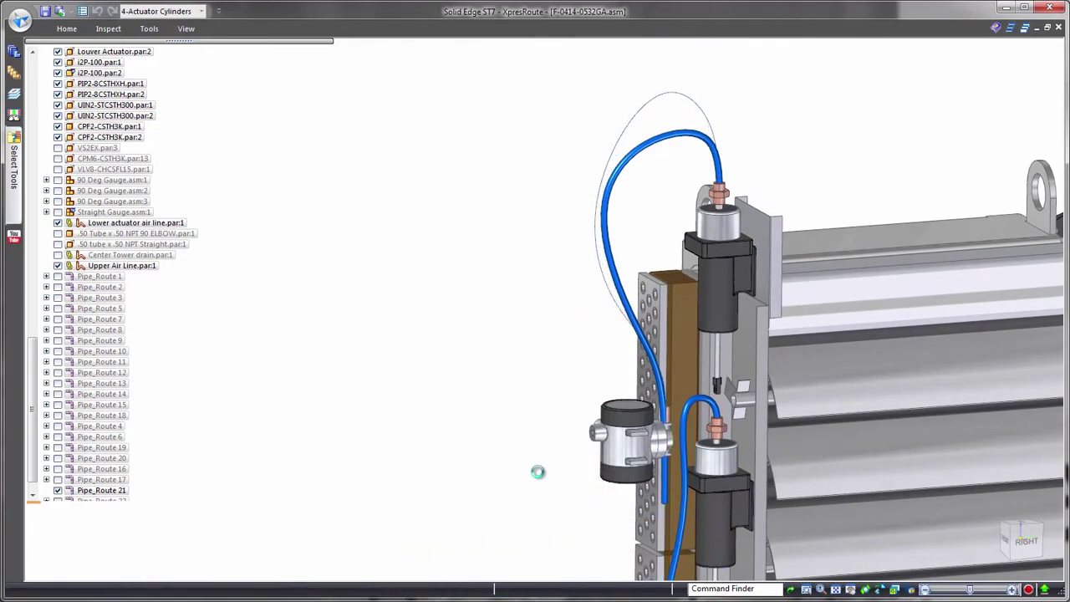
Step: Reposition the steering wheel beside the parts and move the i2P-100 unit and its fitting partway back down
left_click(612, 476)
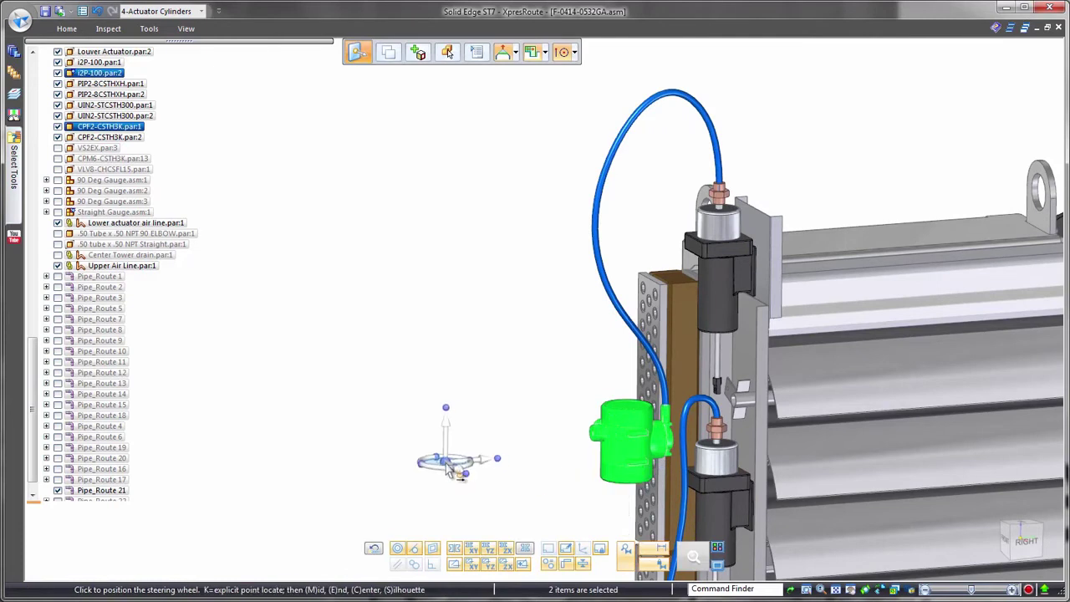
left_click(447, 466)
left_click(452, 434)
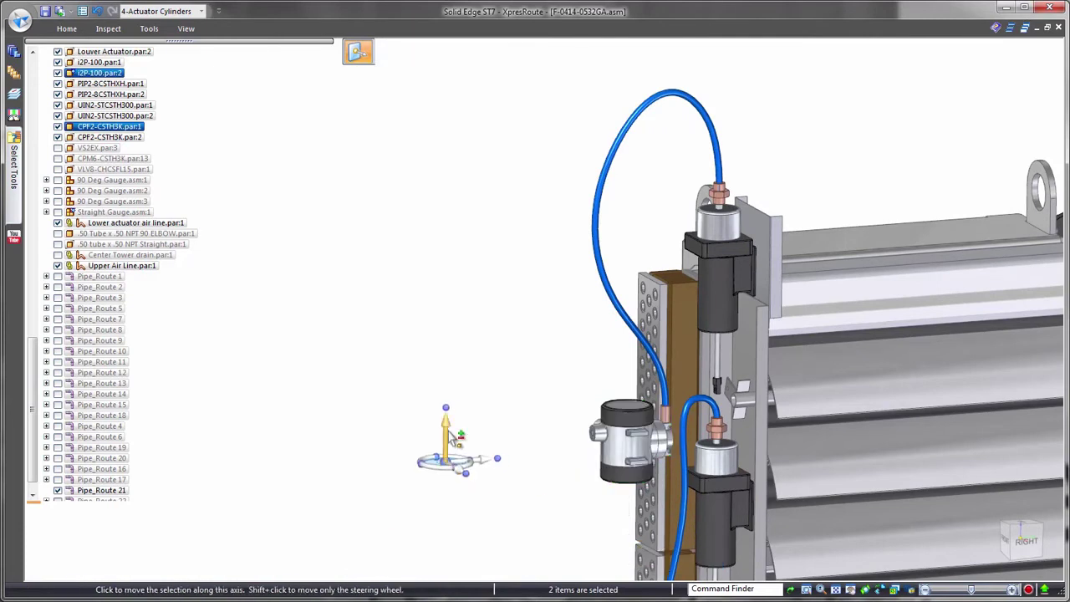
left_click(459, 499)
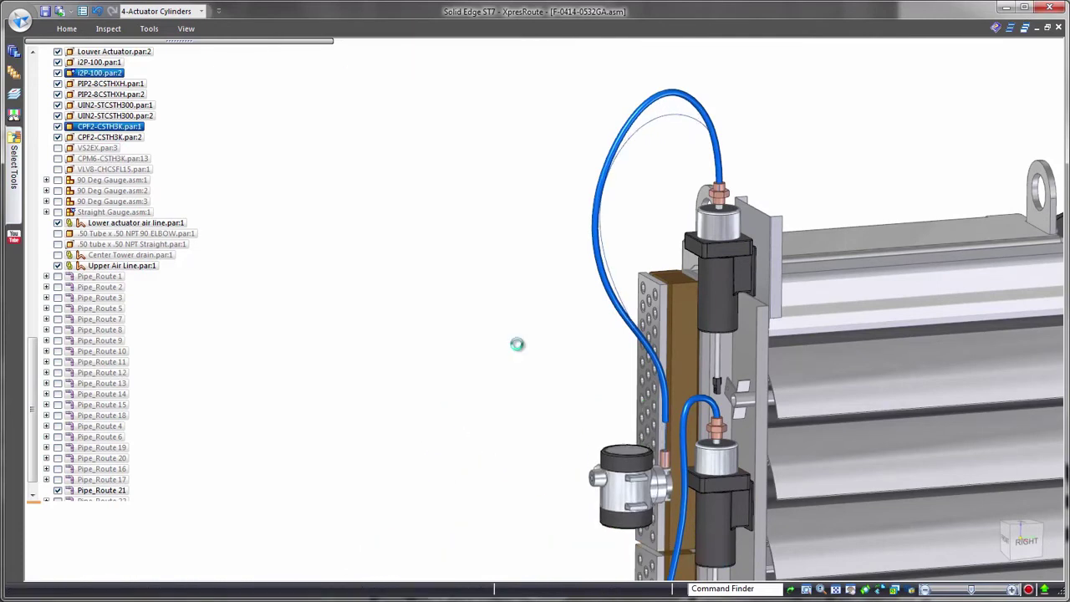
left_click(472, 323)
Step: Apply the 5-Pipes and Components configuration and hide the upper air line's curved path
scroll(742, 179, "down", 5)
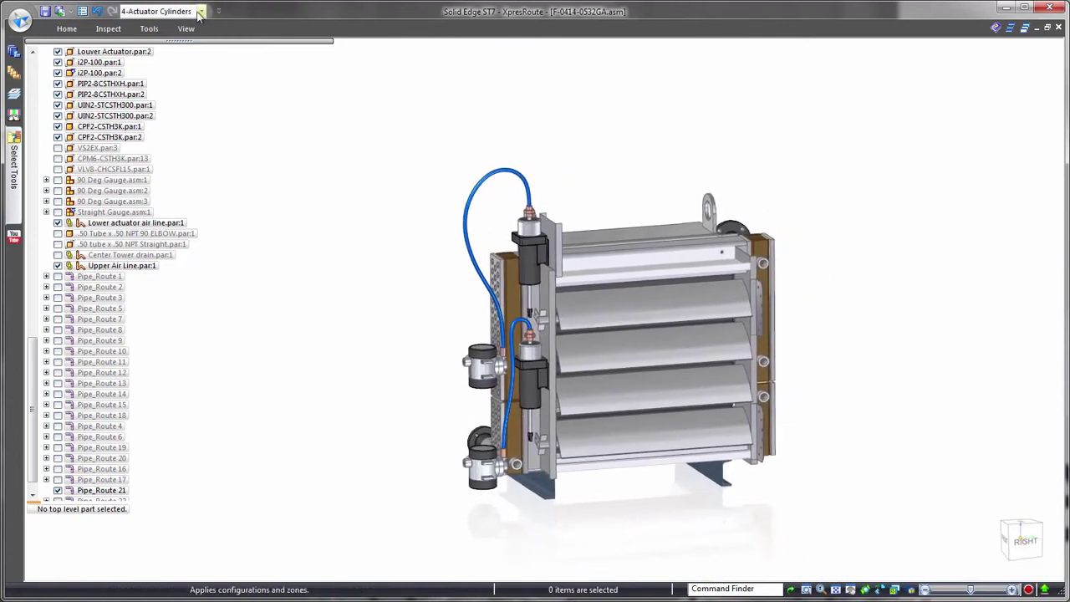
left_click(200, 12)
key("Return")
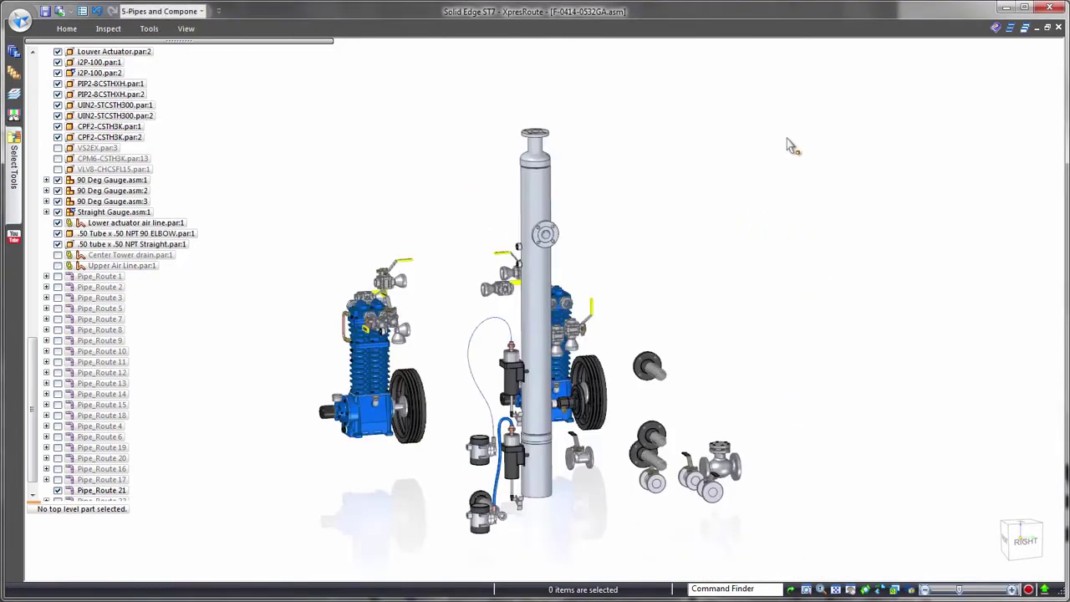
middle_click_drag(794, 187, 821, 203)
right_click(436, 247)
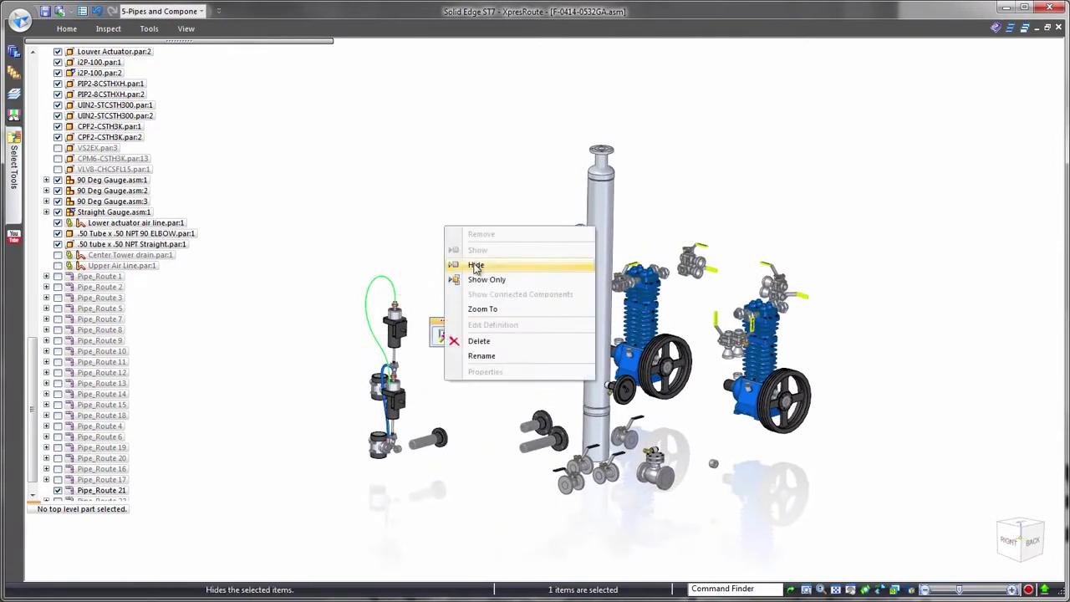
left_click(468, 263)
Step: Run the All Pipes query for parts whose name contains Tube and display the found pipes as centerlines
left_click(13, 167)
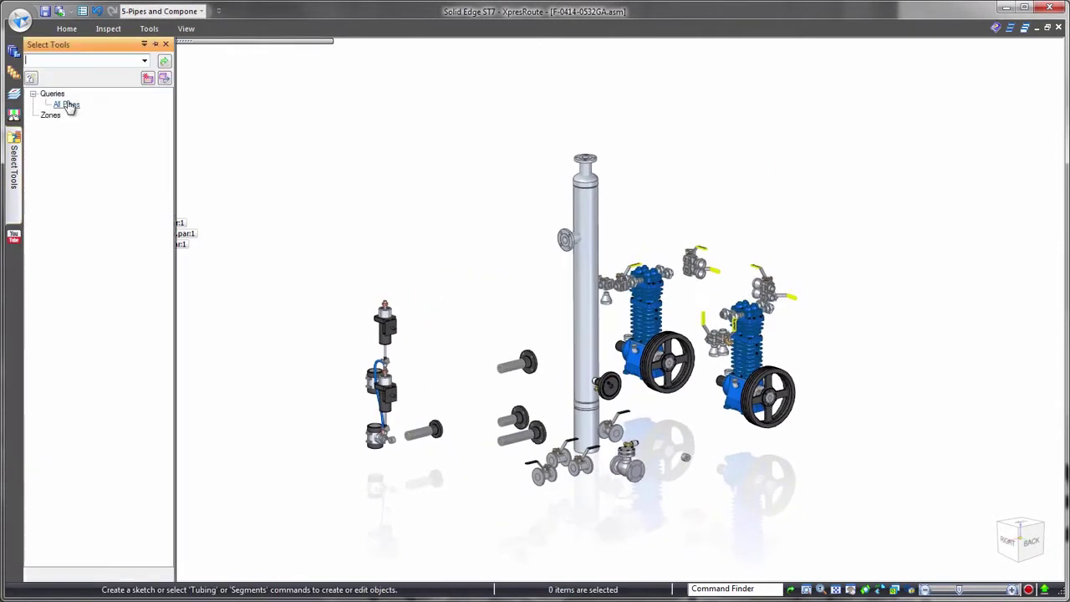
left_click(99, 141)
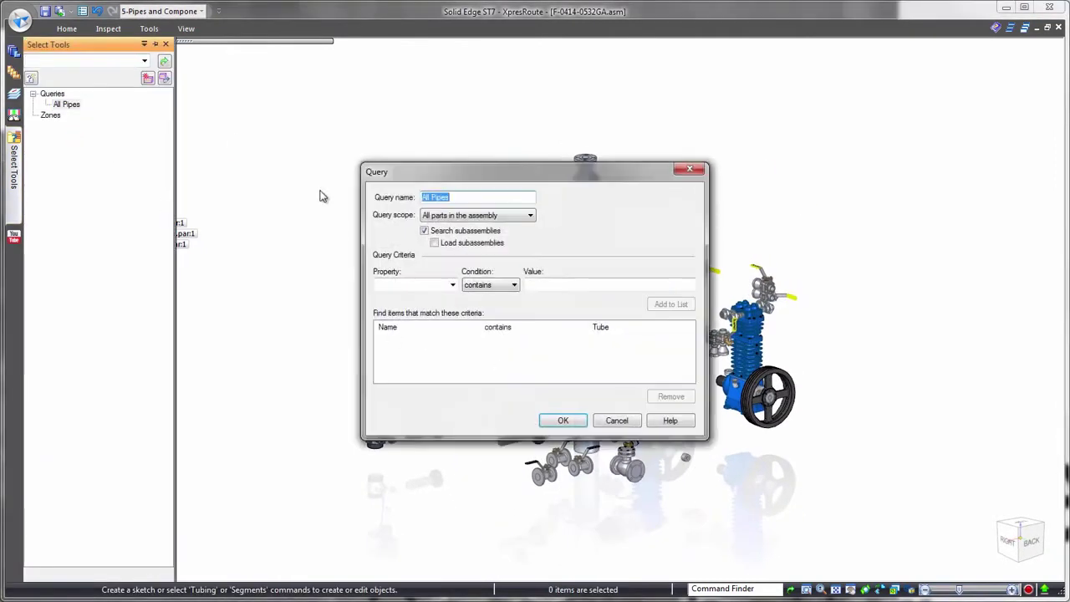
left_click(562, 419)
left_click(68, 105)
right_click(783, 125)
left_click(831, 180)
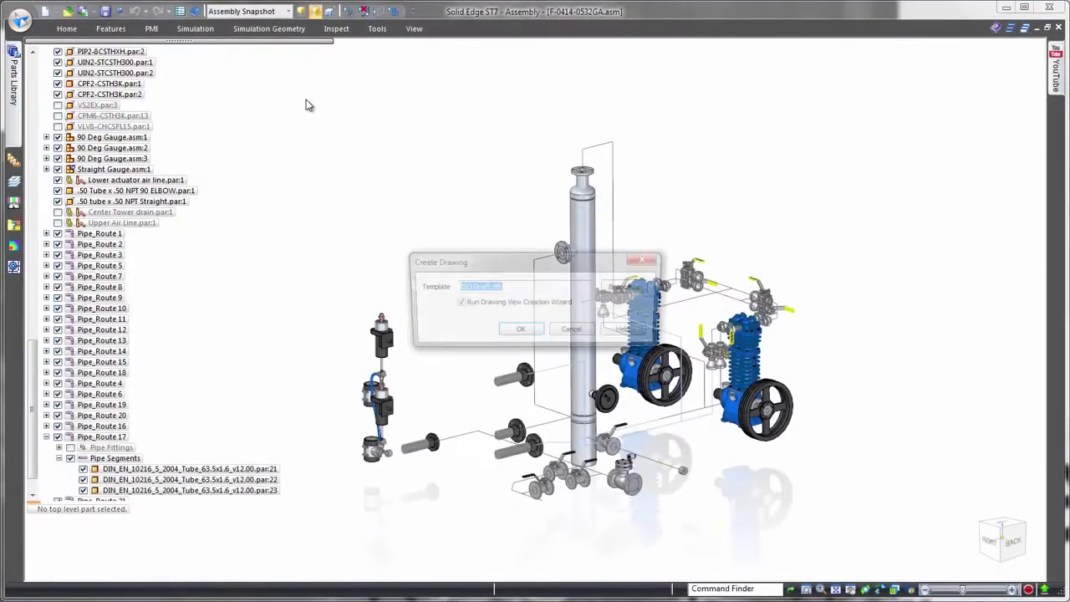
Step: Create a drawing from the ISO draft template and place an assembly view using the Assembly Snapshot configuration
left_click(520, 328)
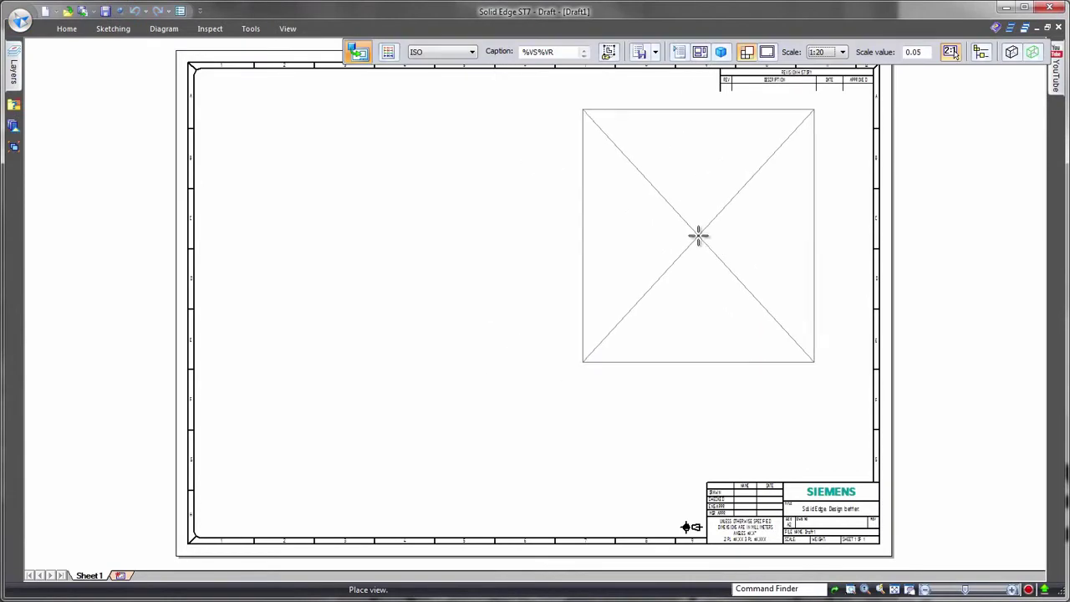
left_click(721, 52)
left_click(735, 70)
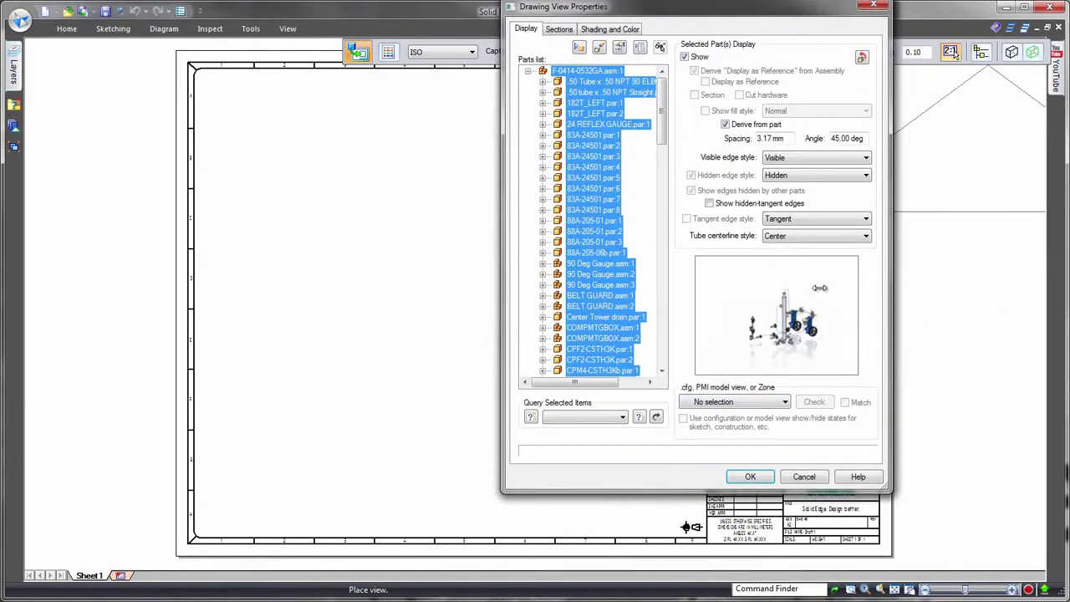
left_click(783, 402)
left_click(748, 481)
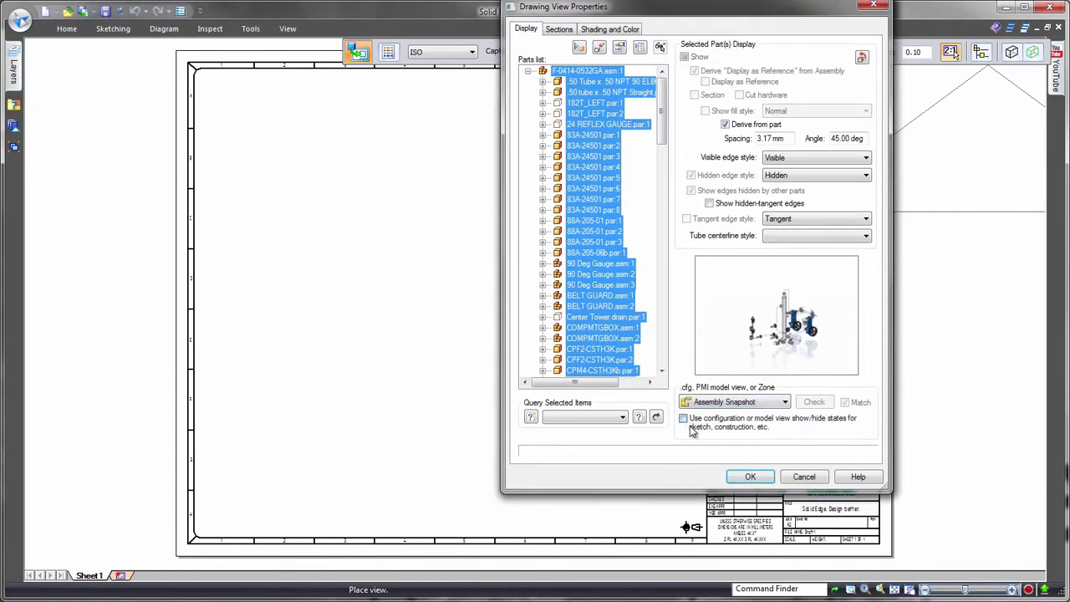
left_click(750, 476)
left_click(544, 251)
key("Escape")
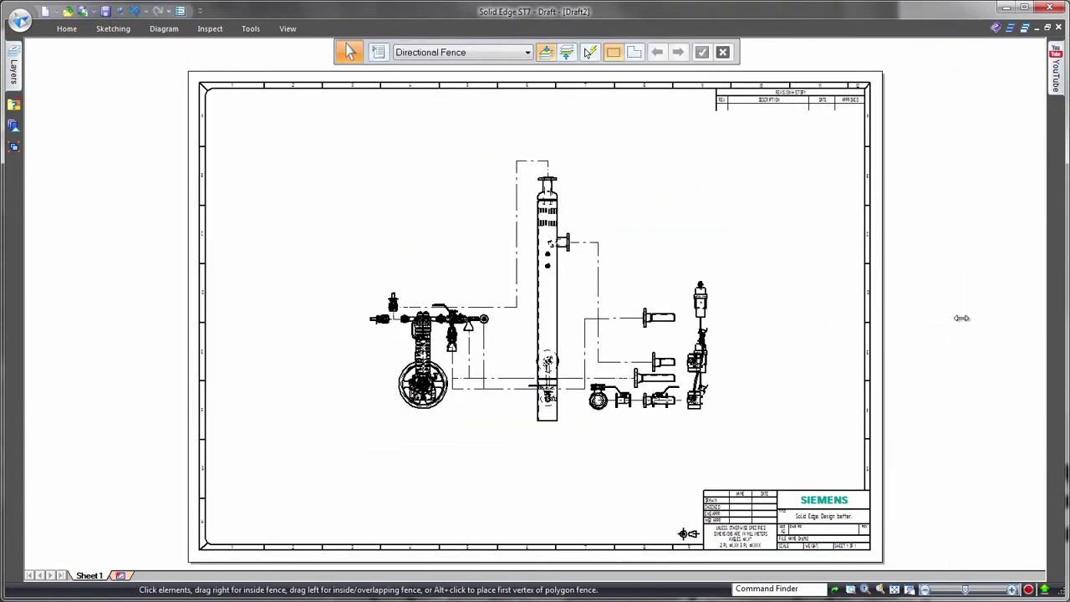
Step: Dimension the horizontal pipe centerline segments above the tower and beside its upper side flange
scroll(737, 242, "up", 4)
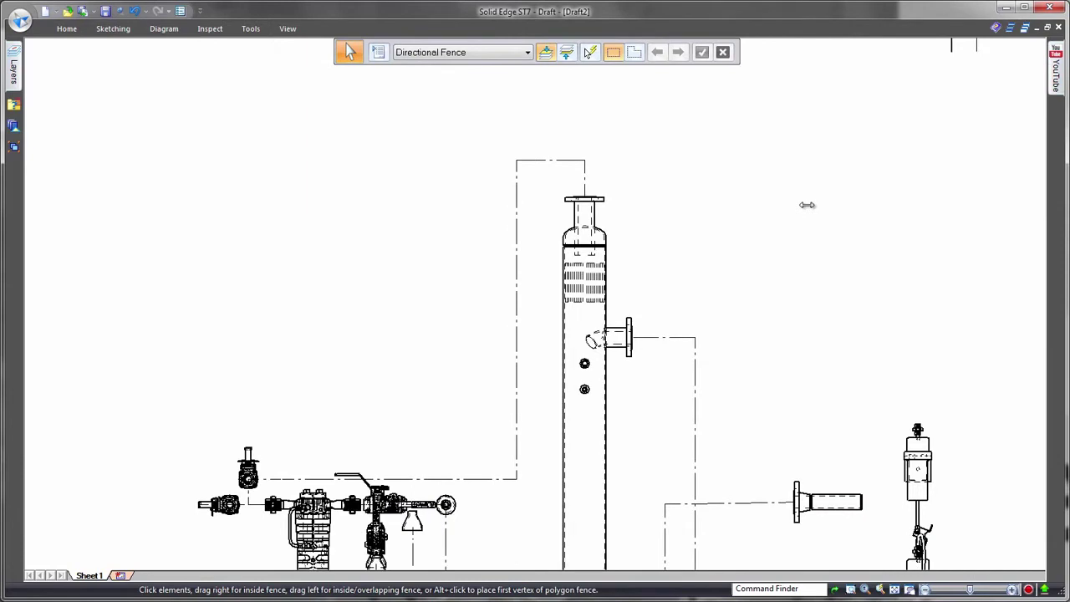
right_click(782, 209)
left_click(782, 209)
left_click(570, 160)
left_click(571, 138)
left_click(680, 337)
left_click(679, 286)
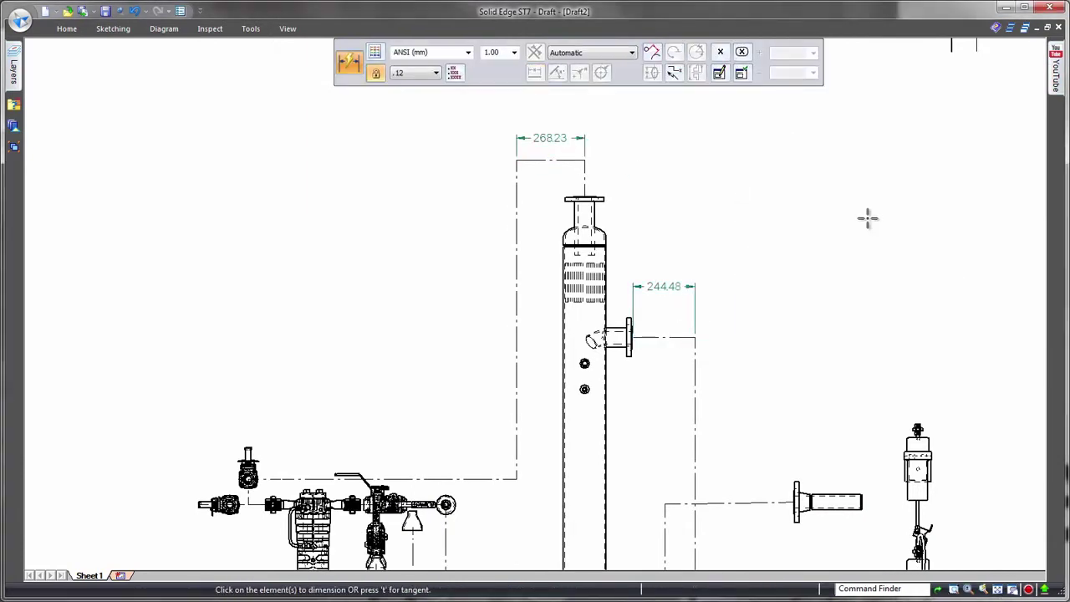
Step: Add stacked horizontal distance dimensions from the upright valve above the compressor to the compressor, the vertical pipe centerlines and the tower
scroll(866, 217, "down", 2)
scroll(868, 218, "up", 2)
right_click_drag(904, 204, 854, 219)
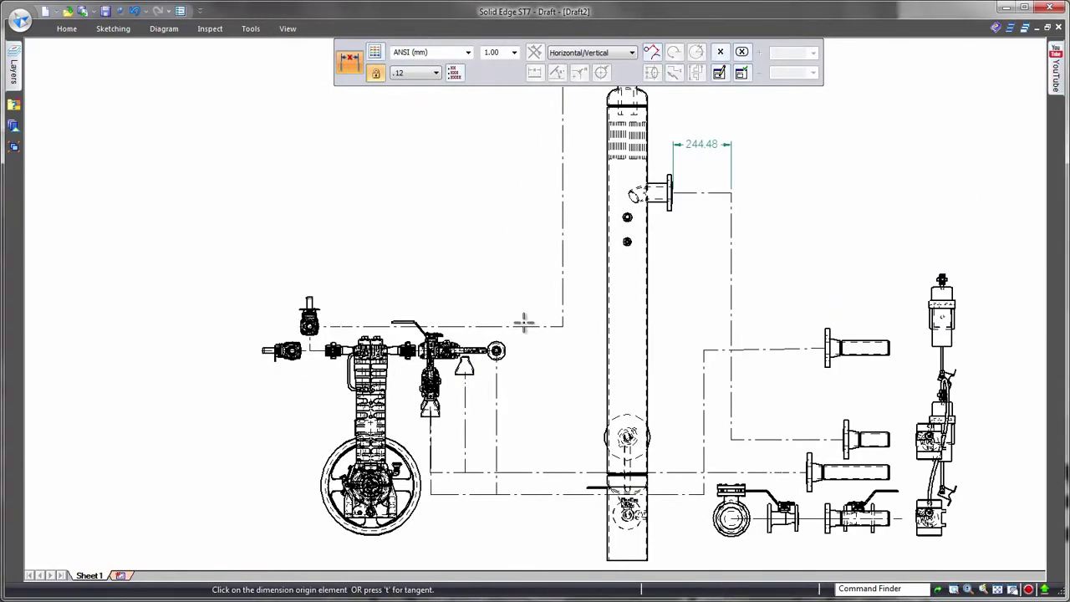
left_click(370, 514)
left_click(372, 281)
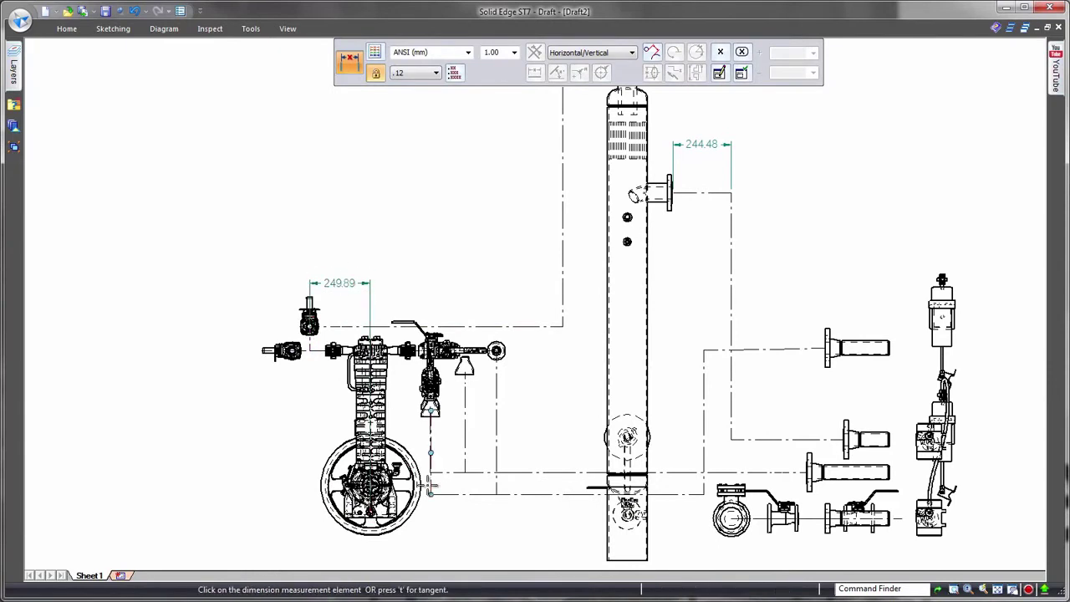
left_click(563, 321)
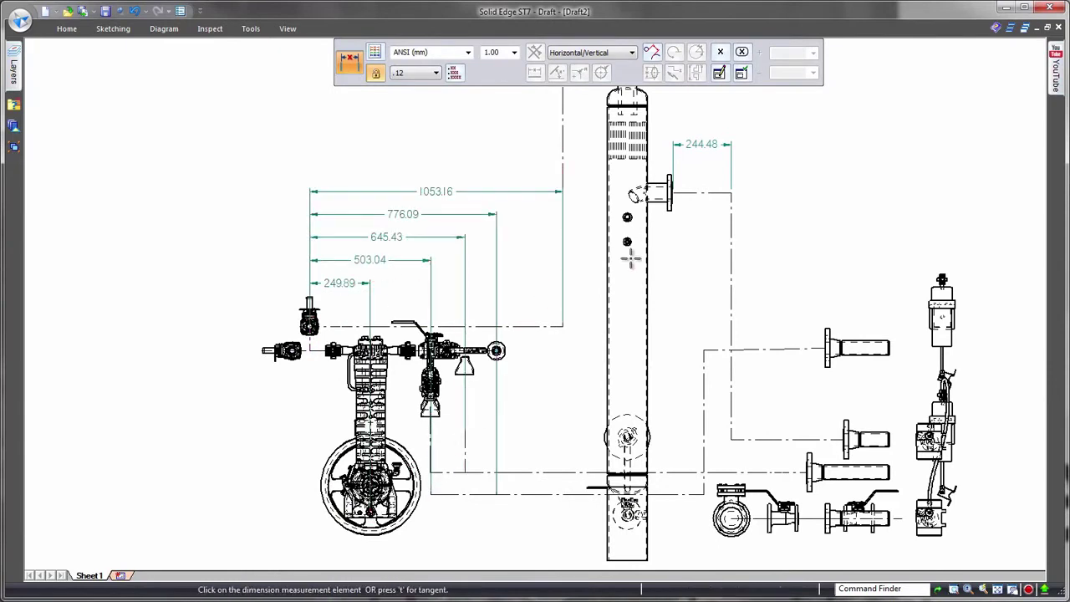
scroll(905, 251, "down", 5)
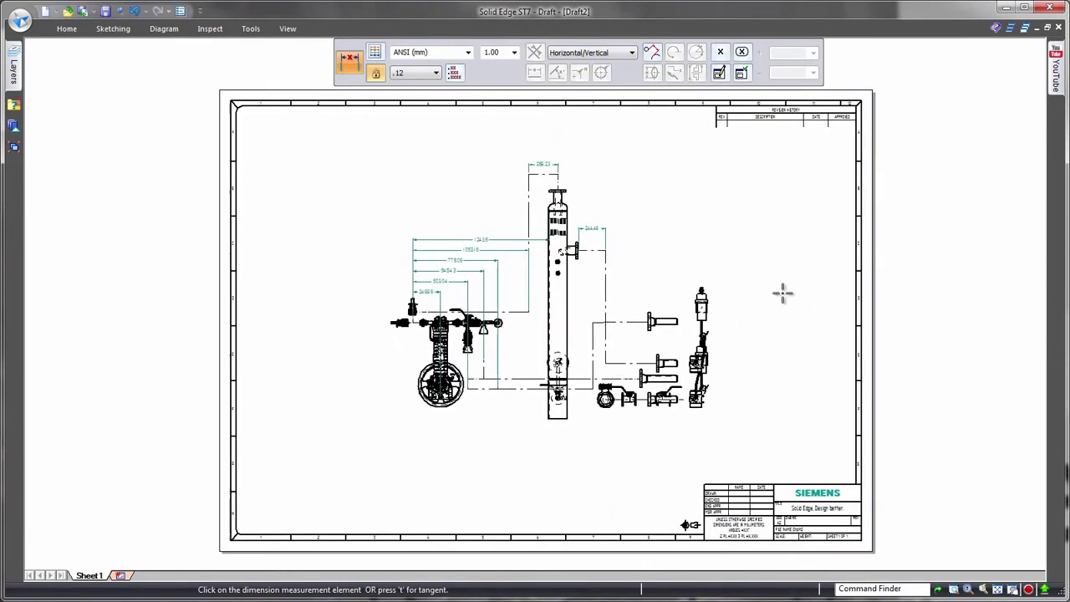
Step: Add a second drawing sheet and place a shaded pictorial view of the valve manifold from a saved assembly configuration
left_click(120, 575)
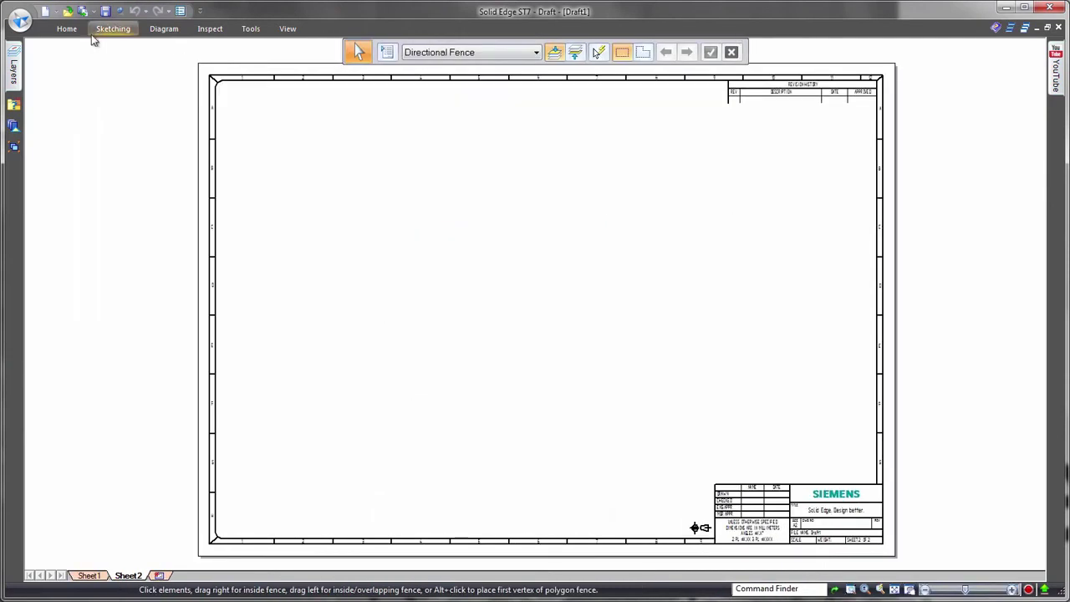
left_click(66, 28)
left_click(136, 69)
left_click(529, 471)
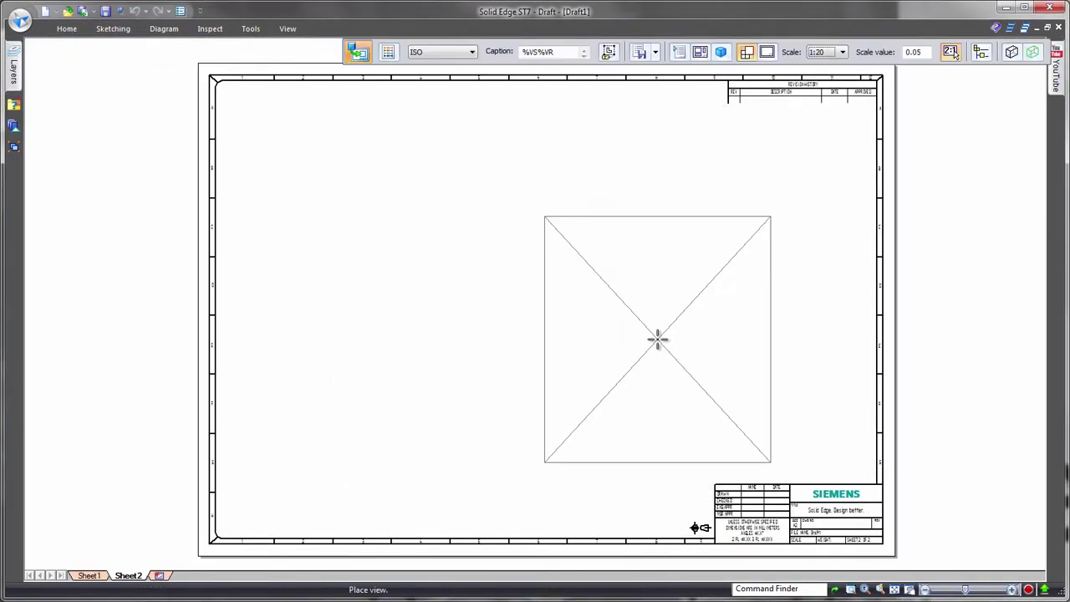
left_click(982, 51)
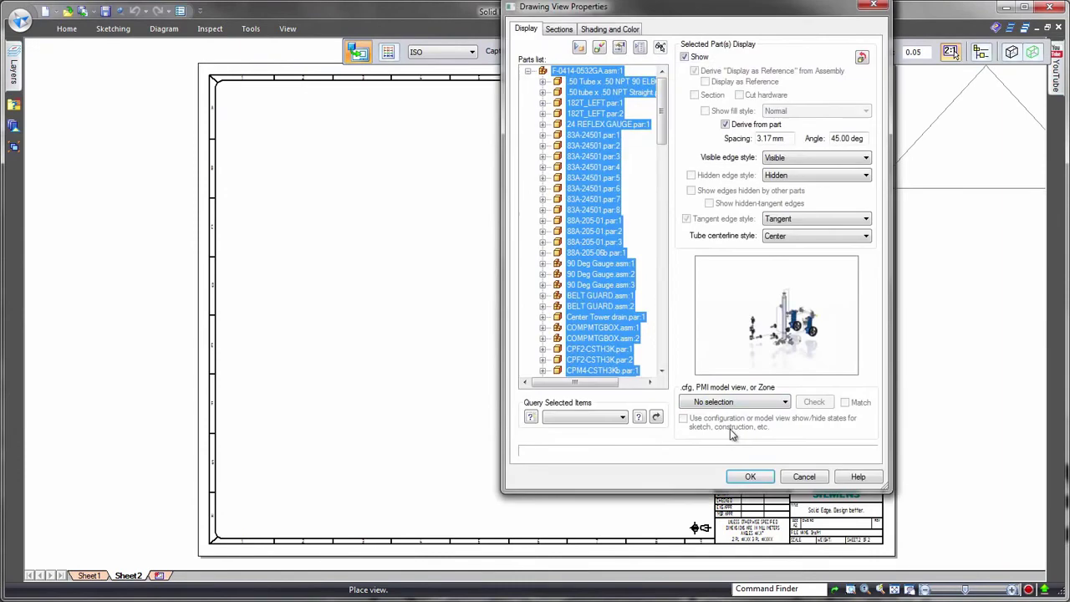
left_click(784, 402)
left_click(718, 555)
left_click(750, 476)
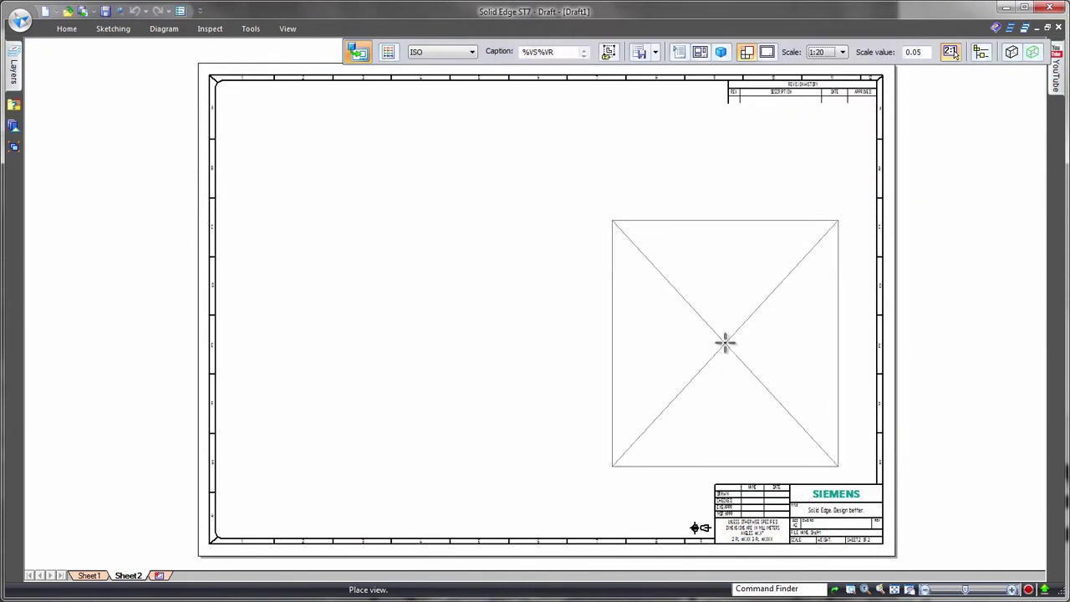
left_click(678, 310)
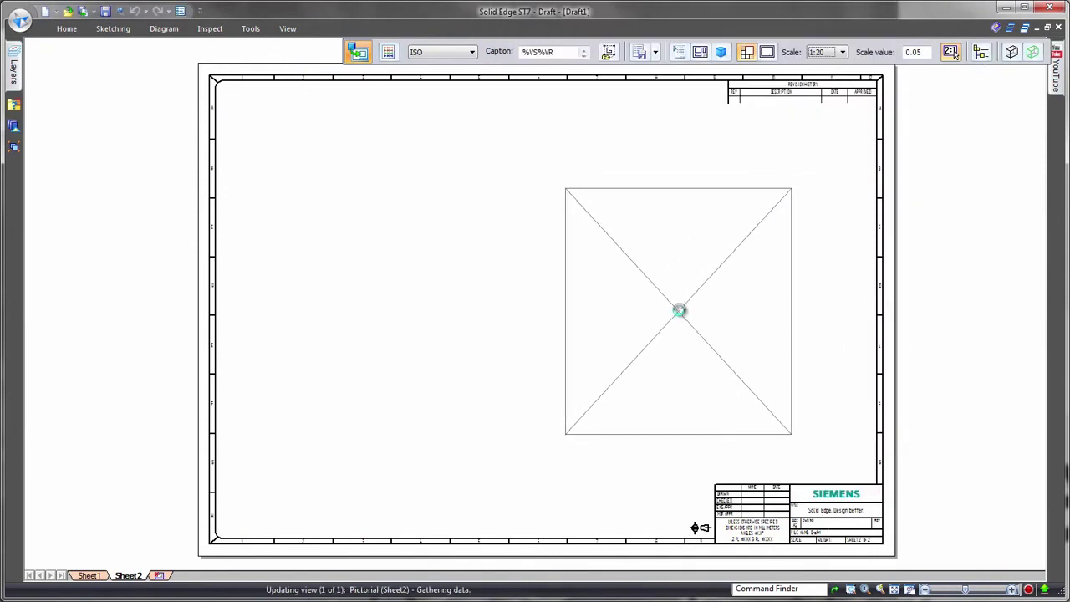
right_click(793, 270)
left_click(888, 294)
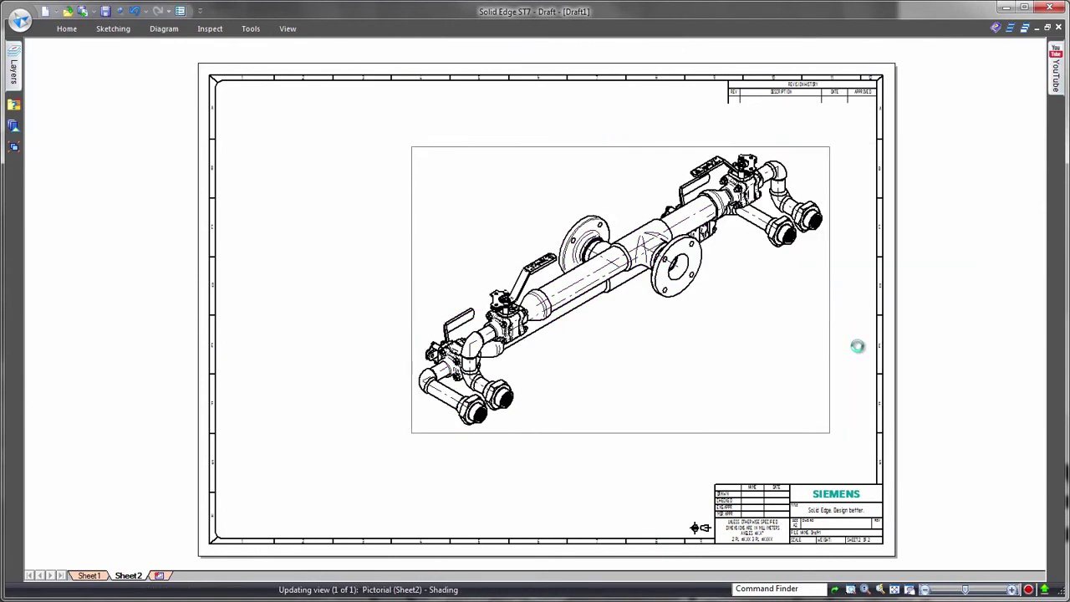
Step: Start a parts list for the manifold view and set its list control configuration to Assembly Snapshot
right_click(404, 206)
left_click(406, 142)
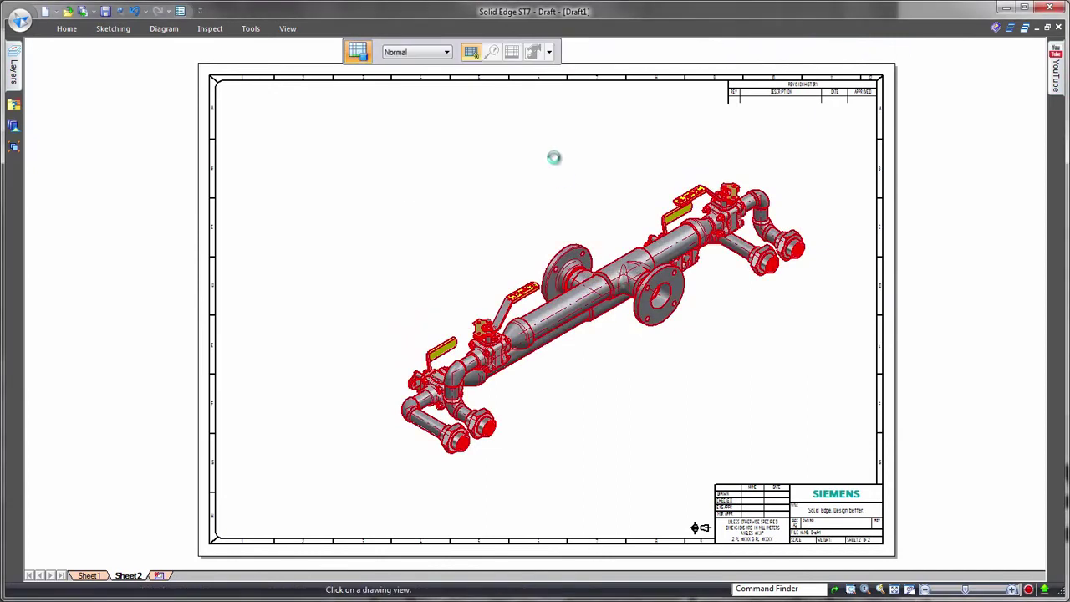
left_click(532, 52)
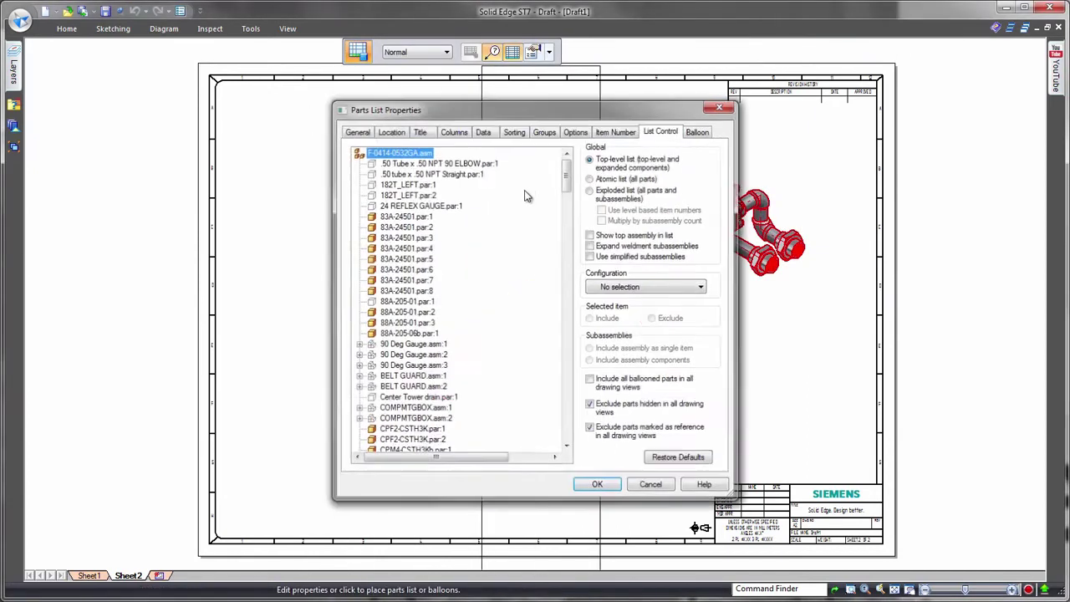
left_click(577, 132)
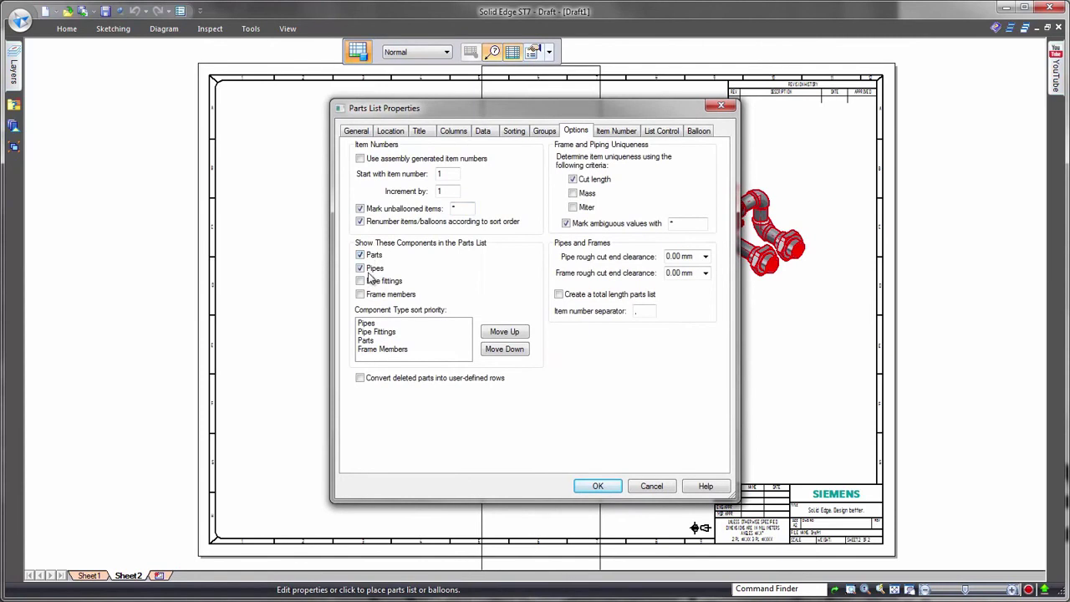
left_click(660, 131)
left_click(627, 287)
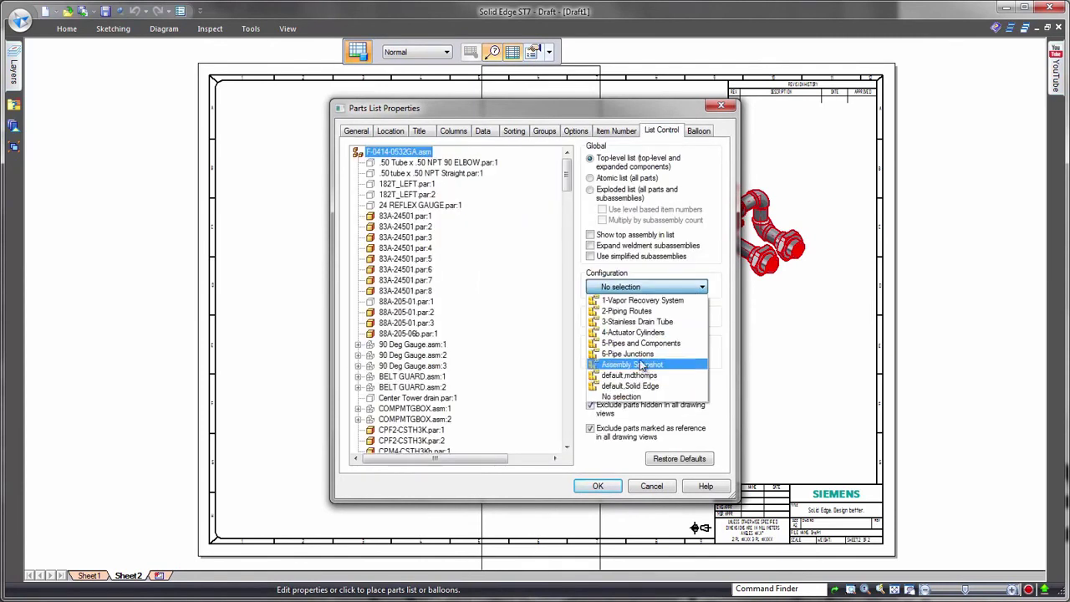
left_click(633, 365)
left_click(597, 485)
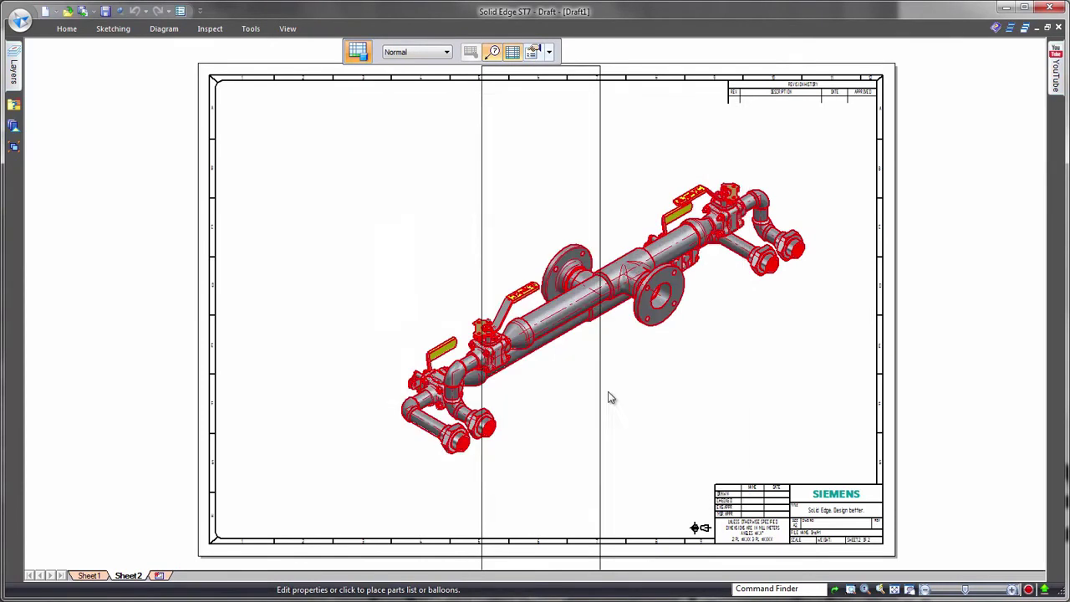
Step: Place the parts list with balloons in the sheet's upper-left area and widen its File Name column so each name fits one line
left_click(260, 102)
left_click(345, 101)
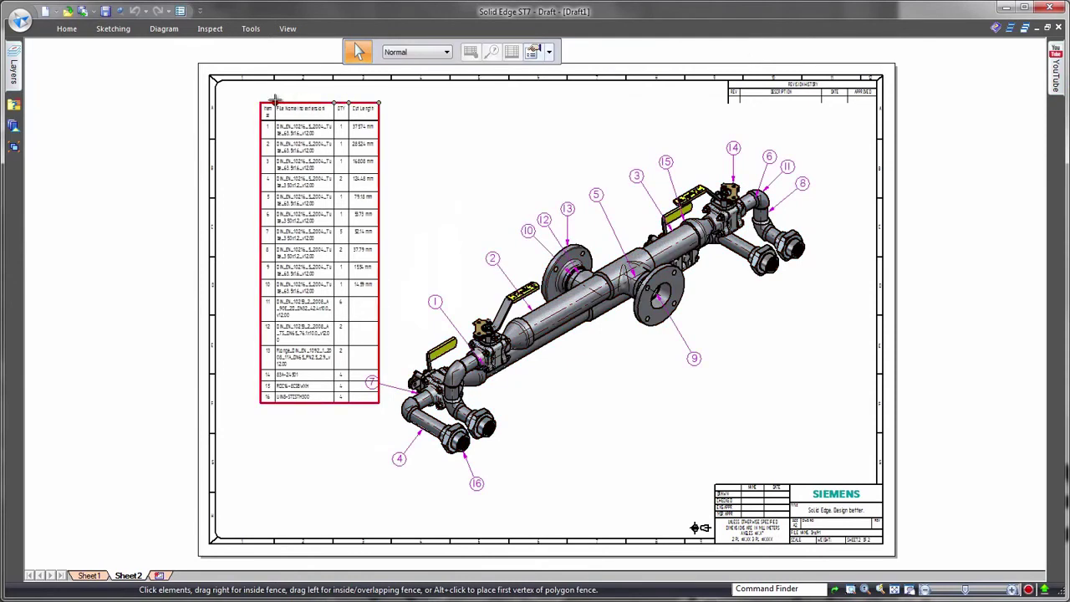
left_click_drag(275, 98, 416, 100)
left_click(883, 185)
Step: Turn on component highlighting in the parts list and locate items 5, 10, 13, 15 and 16 in the manifold view
scroll(855, 410, "up", 4)
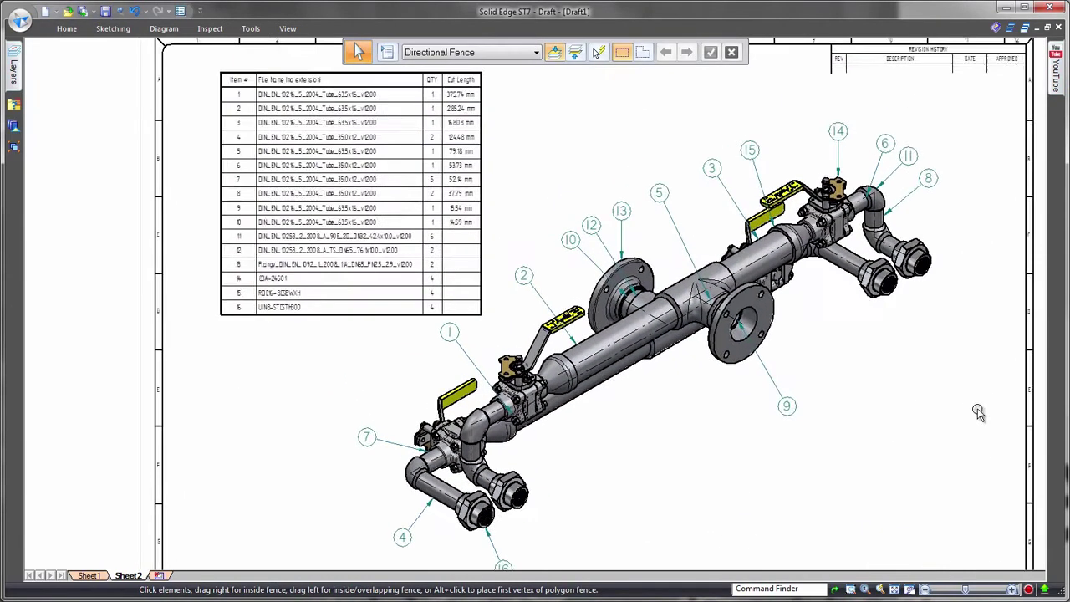
scroll(425, 136, "up", 1)
double_click(312, 74)
left_click(200, 62)
left_click(212, 73)
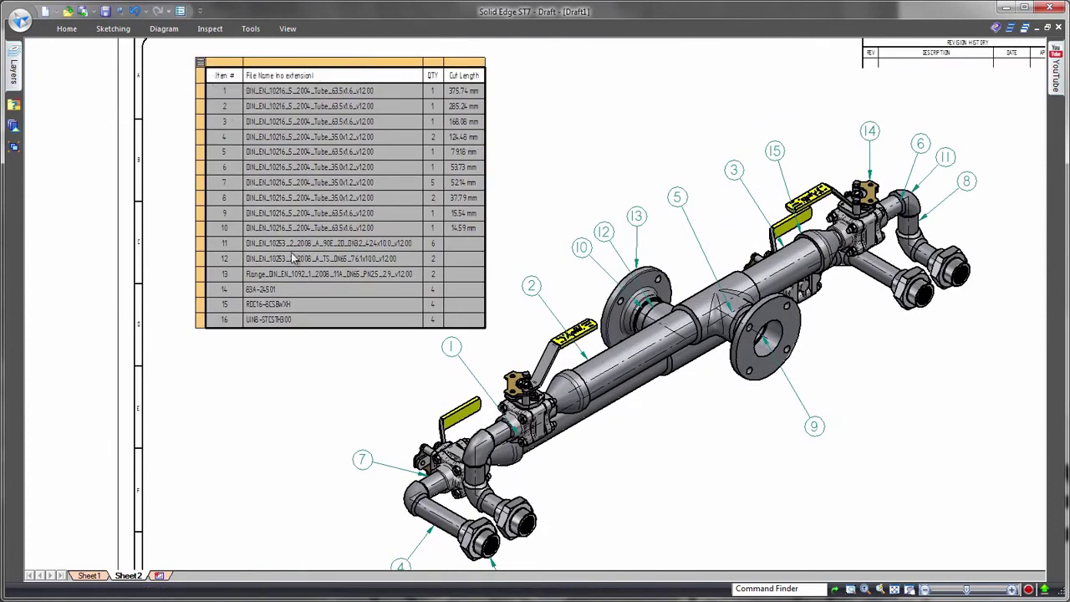
left_click(287, 156)
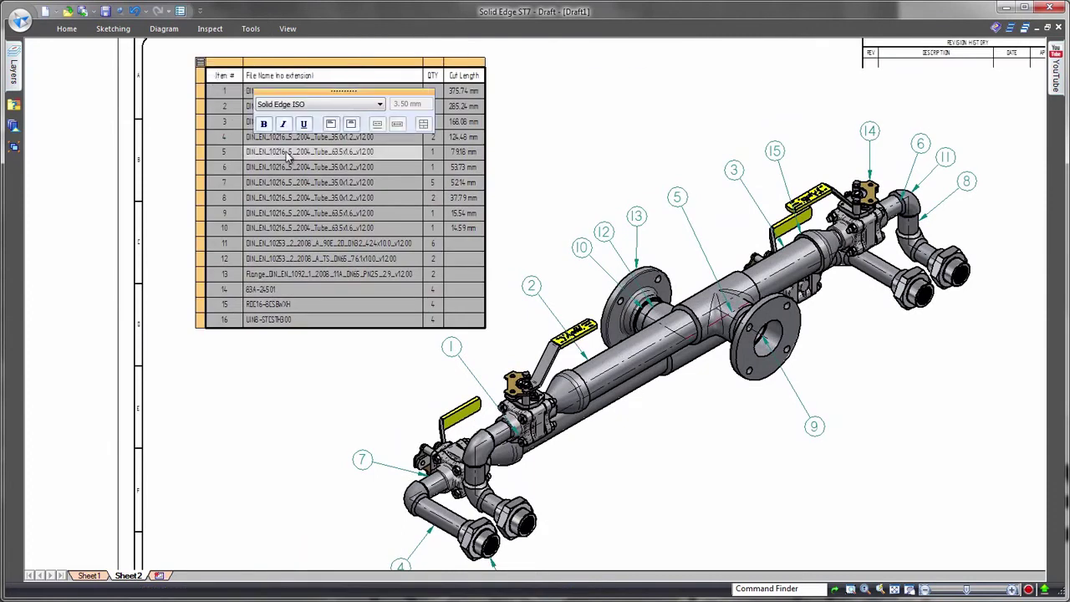
left_click(287, 228)
left_click(278, 274)
left_click(266, 305)
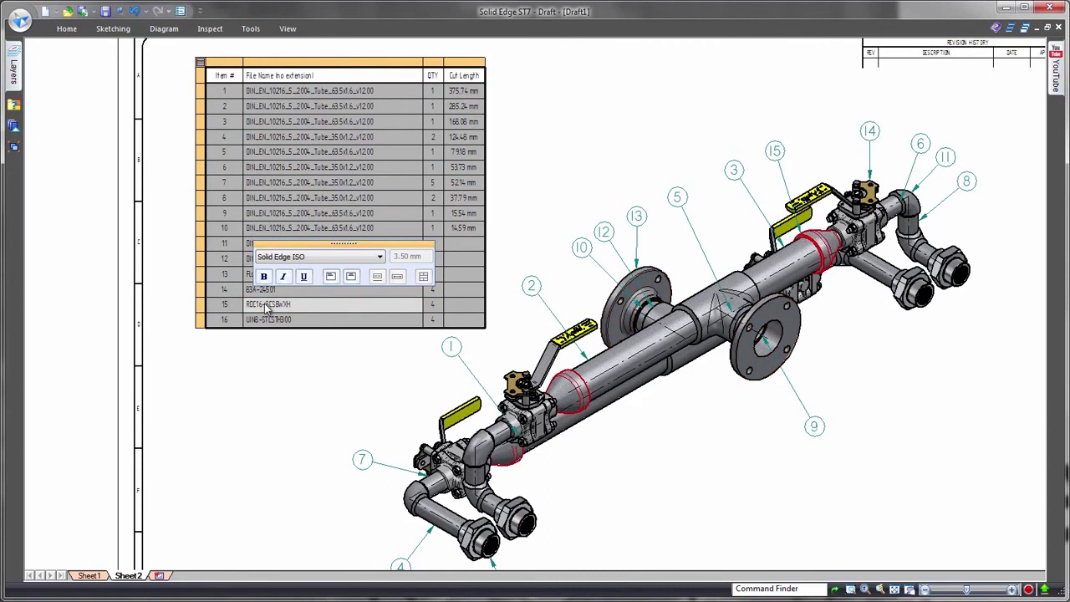
left_click(269, 325)
Step: Replace component highlighting with part thumbnails in the parts list and preview the item 12 fitting
left_click(198, 62)
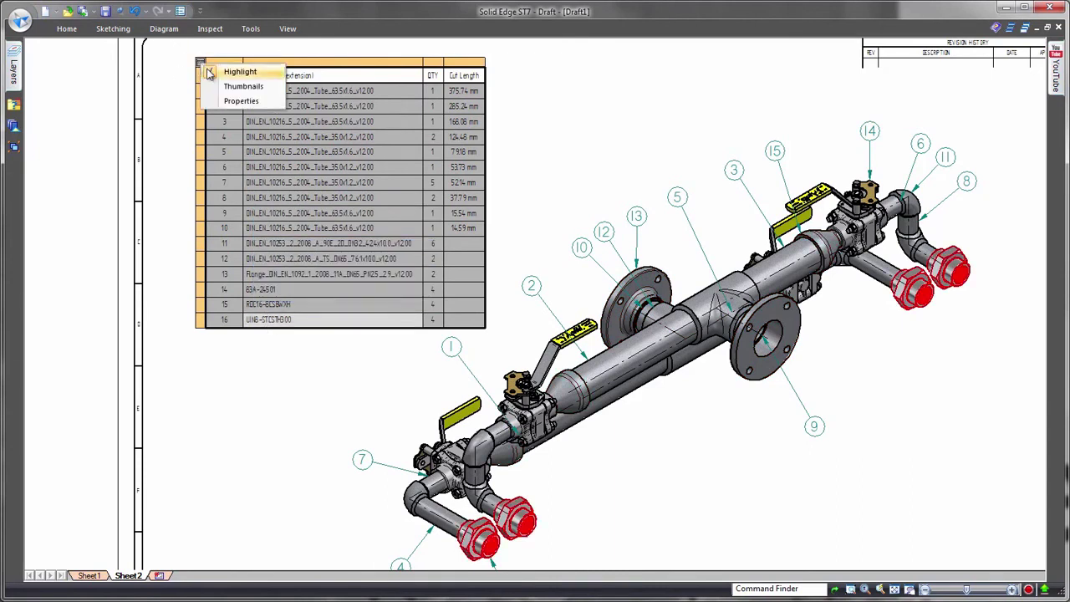
left_click(211, 73)
left_click(200, 62)
left_click(215, 87)
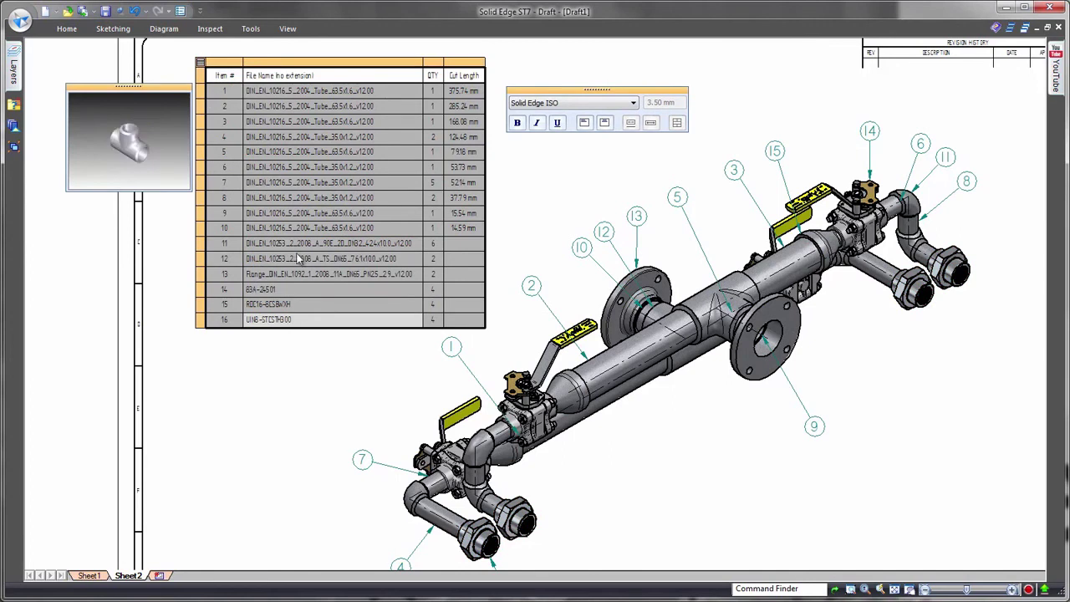
Step: Turn off the part thumbnails and finish editing the parts list, returning to the whole sheet
right_click(198, 60)
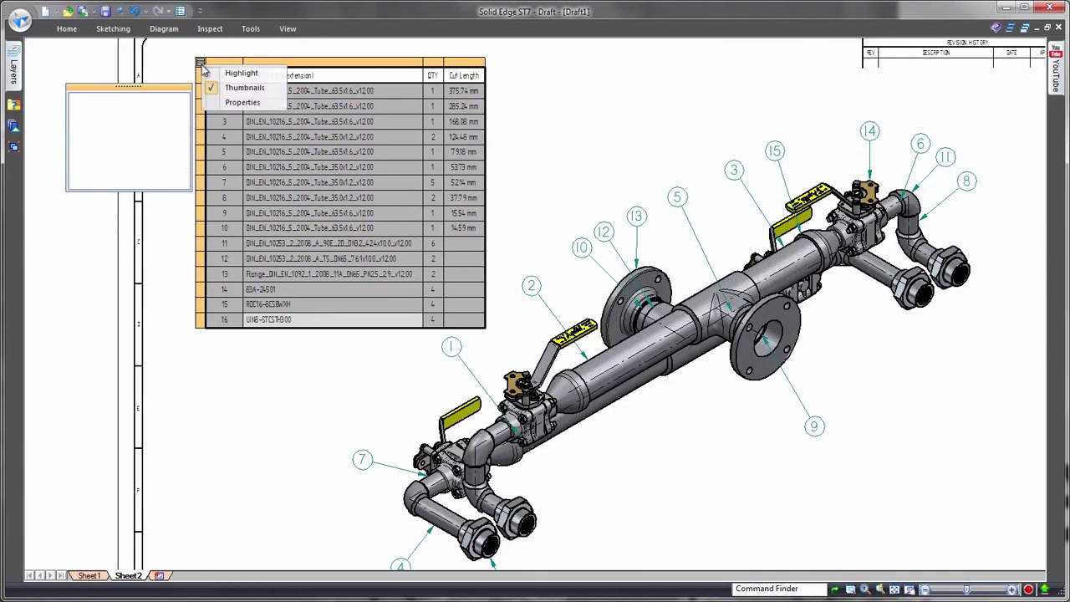
left_click(234, 84)
left_click(594, 90)
scroll(934, 408, "down", 5)
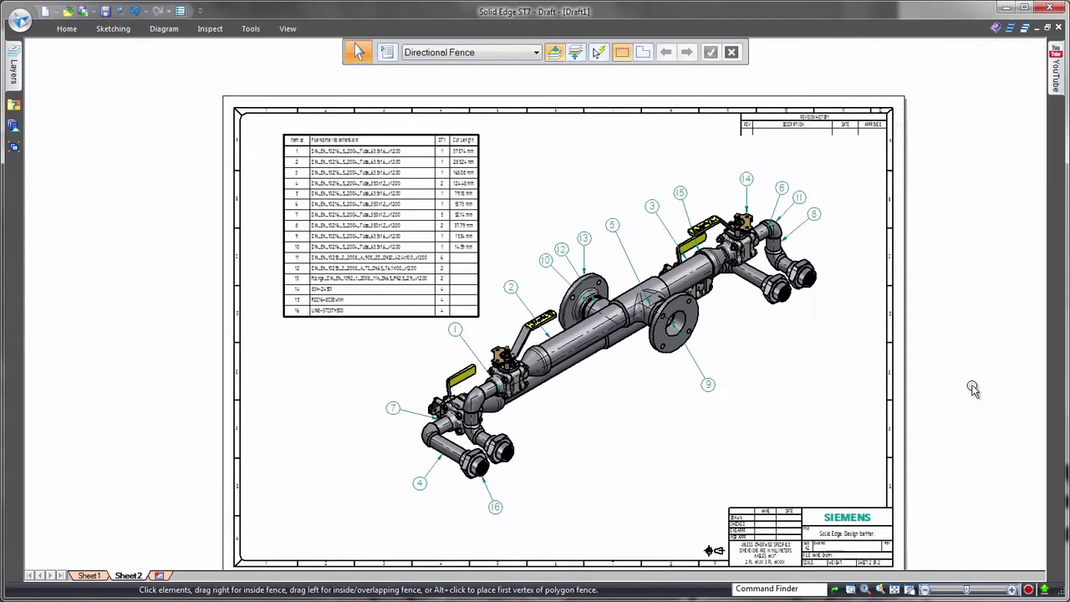